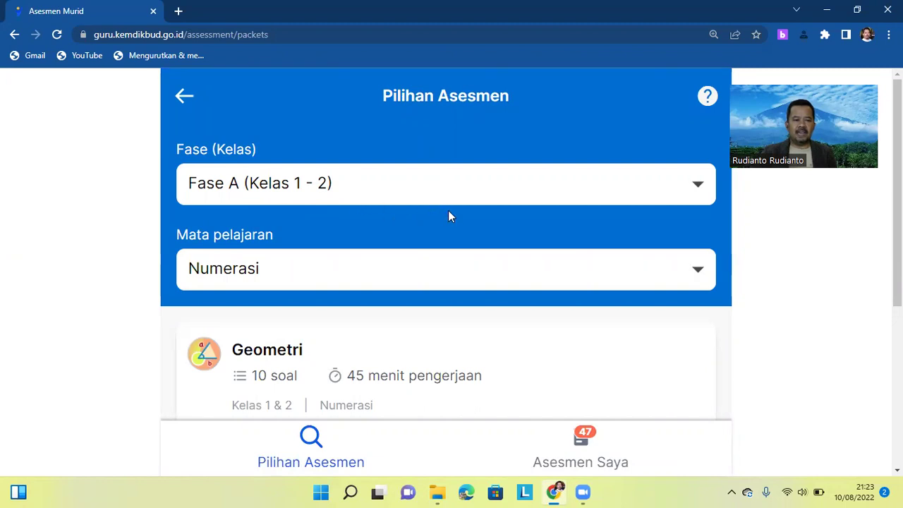
Filter the assessment choices to Fase D (Kelas 7 - 9) with Numerasi as the subject
click(698, 190)
scroll(544, 276, down, 2)
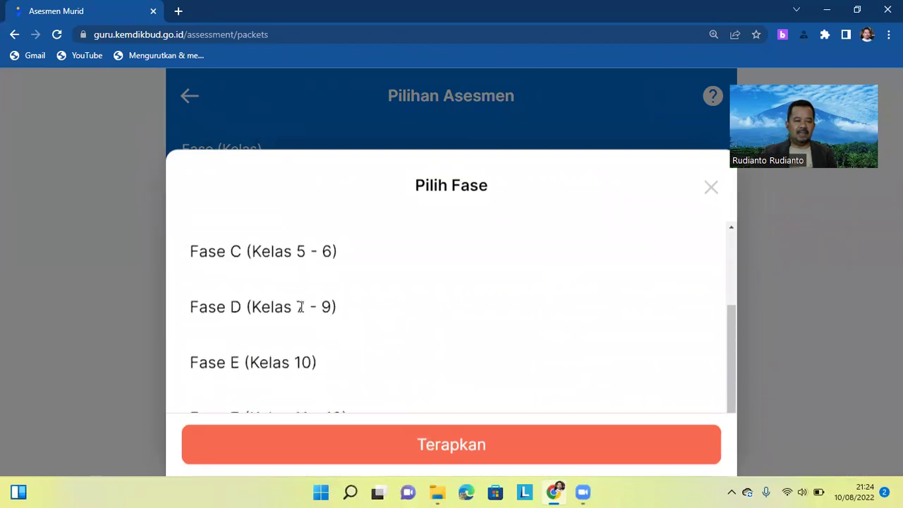
click(301, 306)
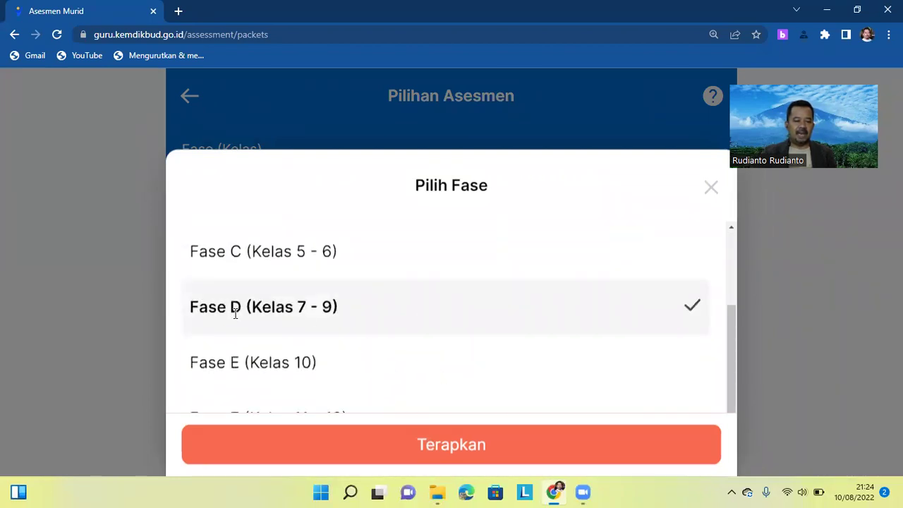
click(433, 447)
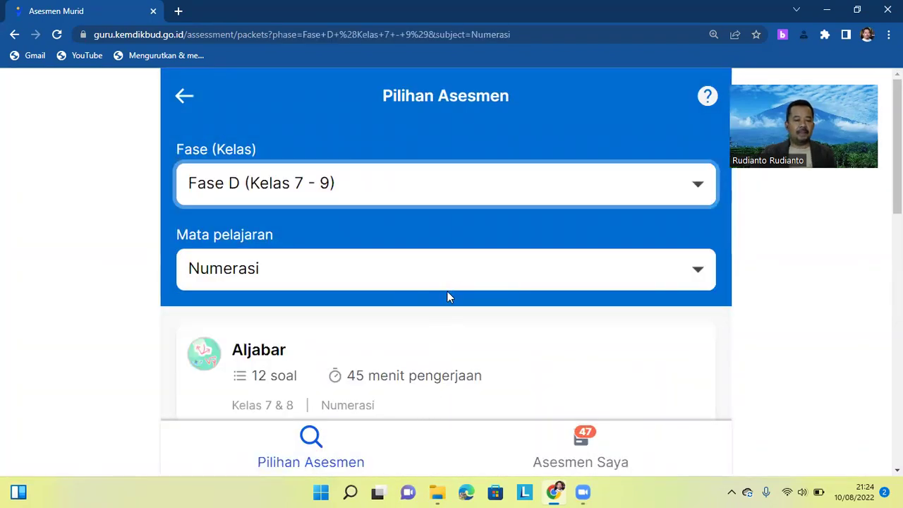
click(702, 275)
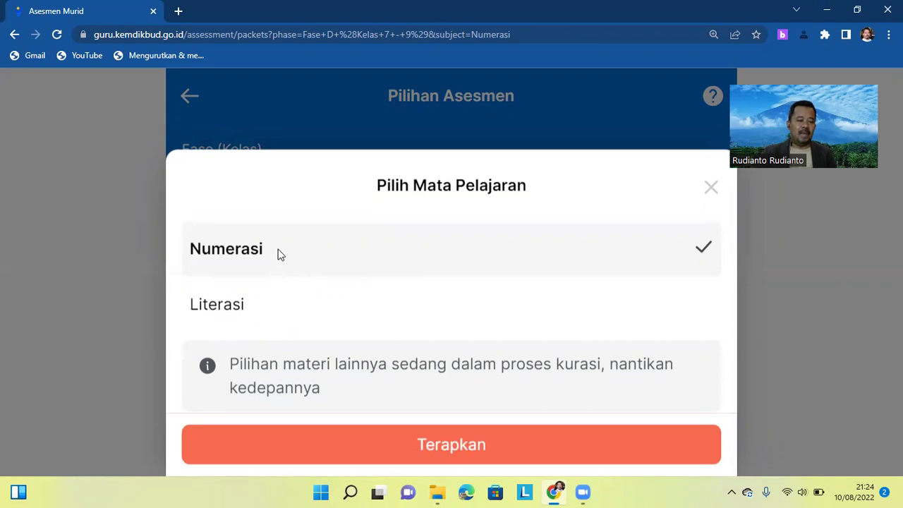
click(452, 448)
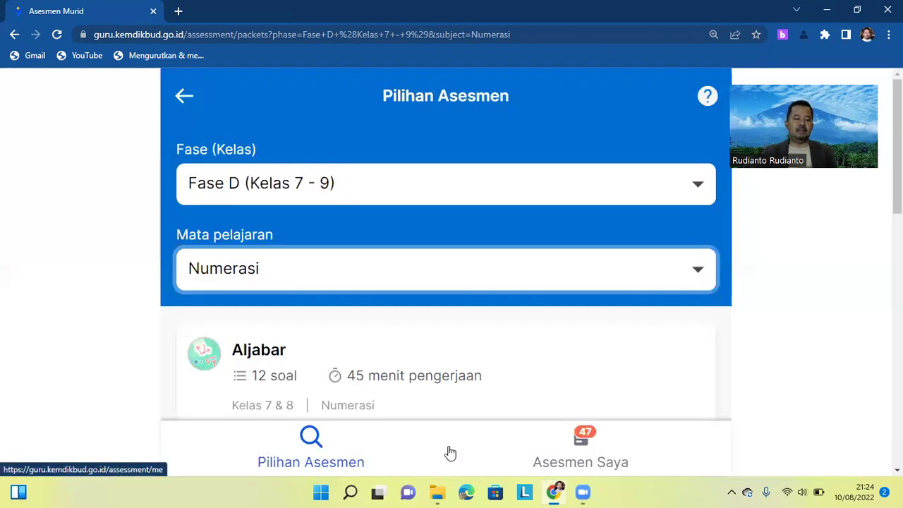
Look through the Numerasi assessment packets offered for Fase D, checking their topics, question counts, durations and class levels
scroll(597, 341, down, 1)
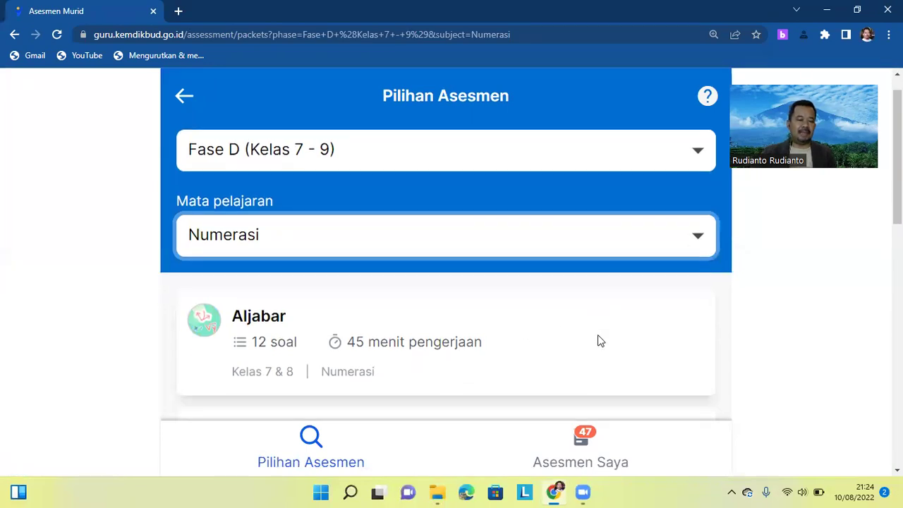
scroll(277, 321, down, 1)
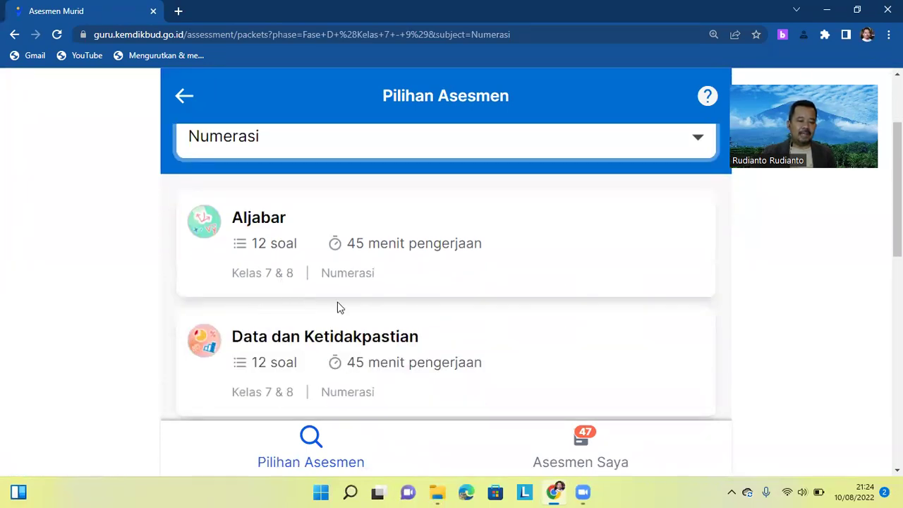
scroll(338, 304, down, 1)
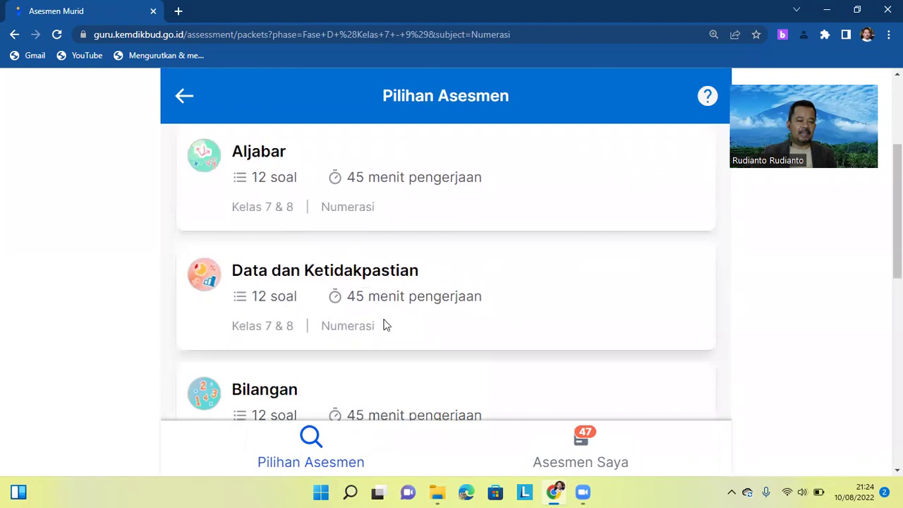
scroll(375, 333, down, 2)
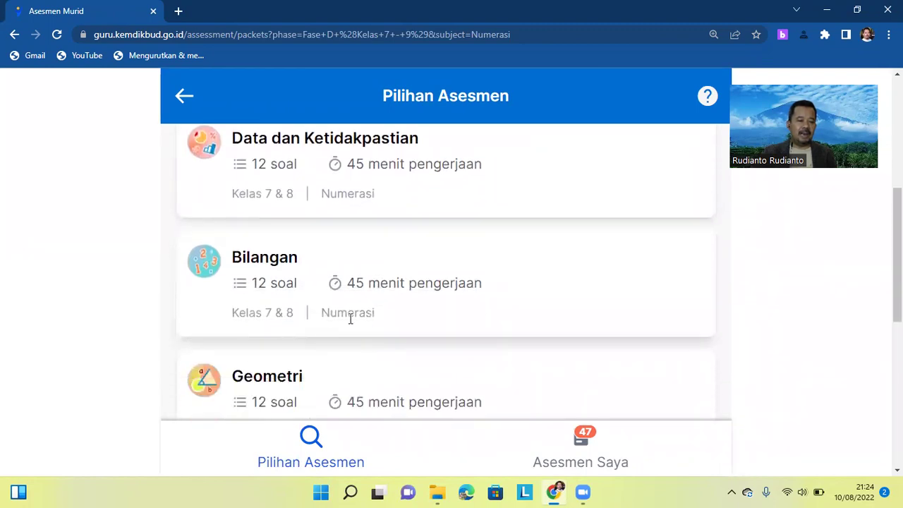
scroll(349, 316, down, 2)
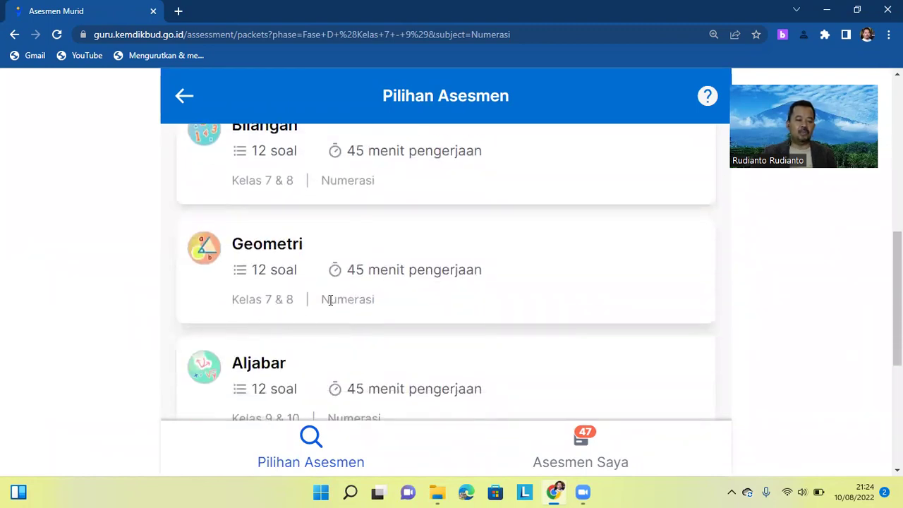
scroll(321, 300, down, 1)
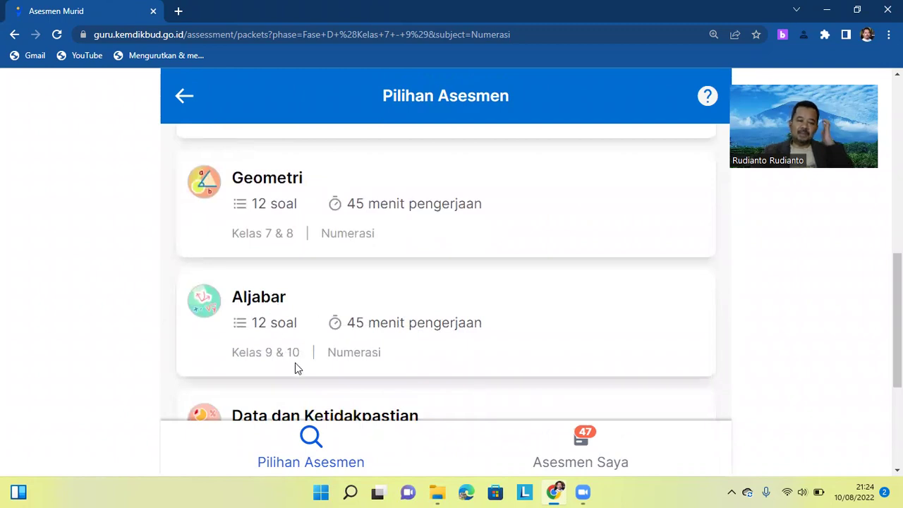
scroll(308, 275, up, 1)
scroll(282, 261, up, 5)
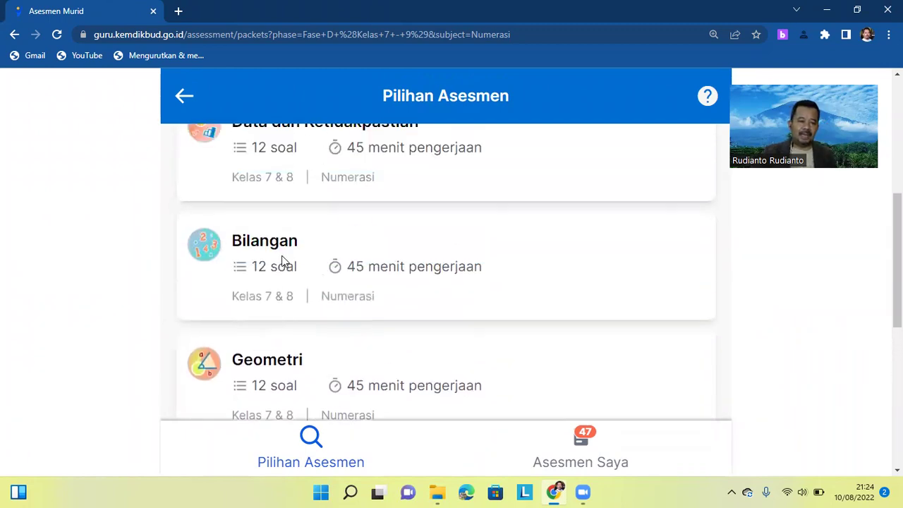
scroll(282, 260, up, 2)
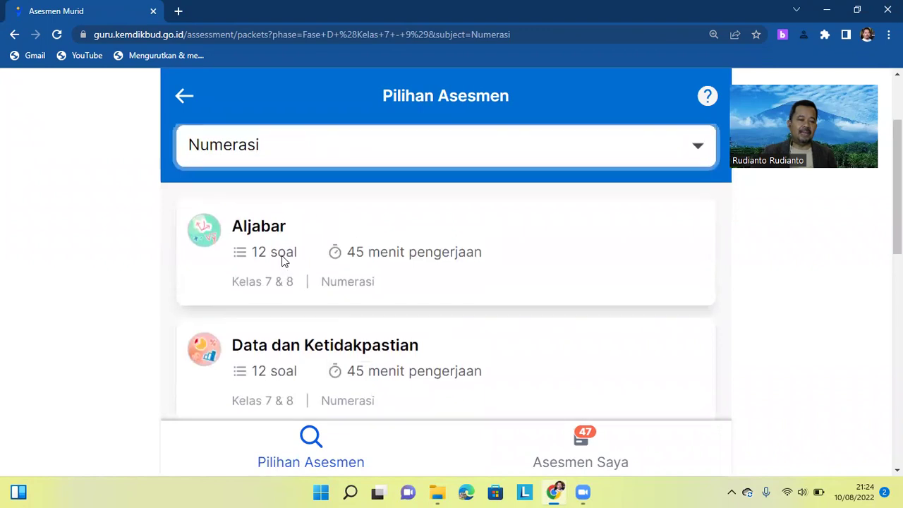
Change the subject filter of the assessment list to Literasi
click(696, 275)
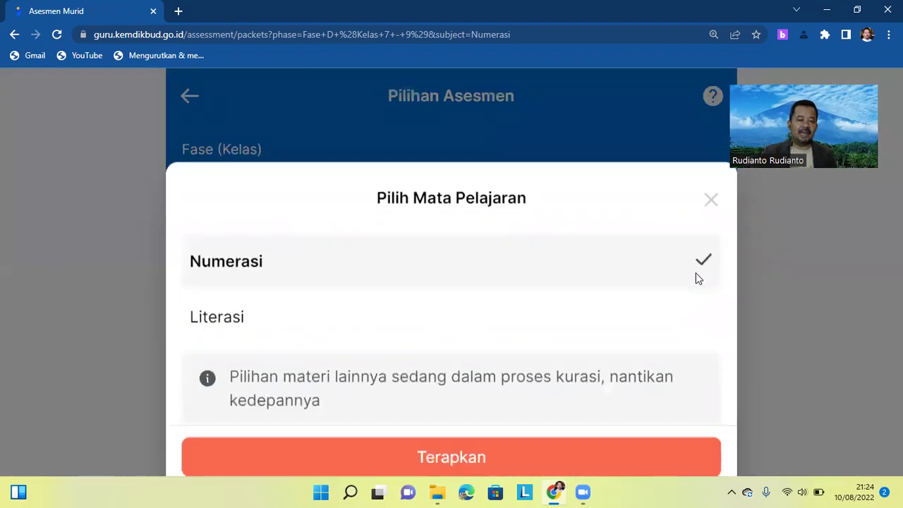
click(275, 311)
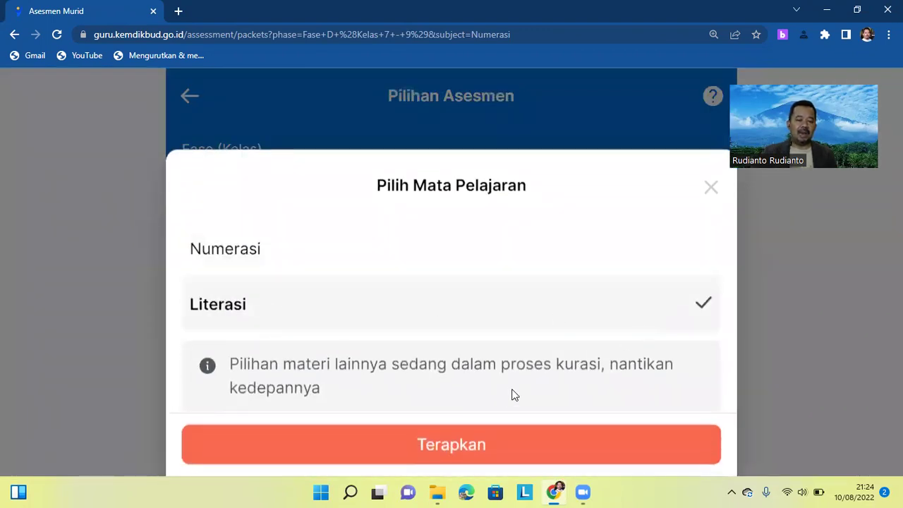
click(453, 444)
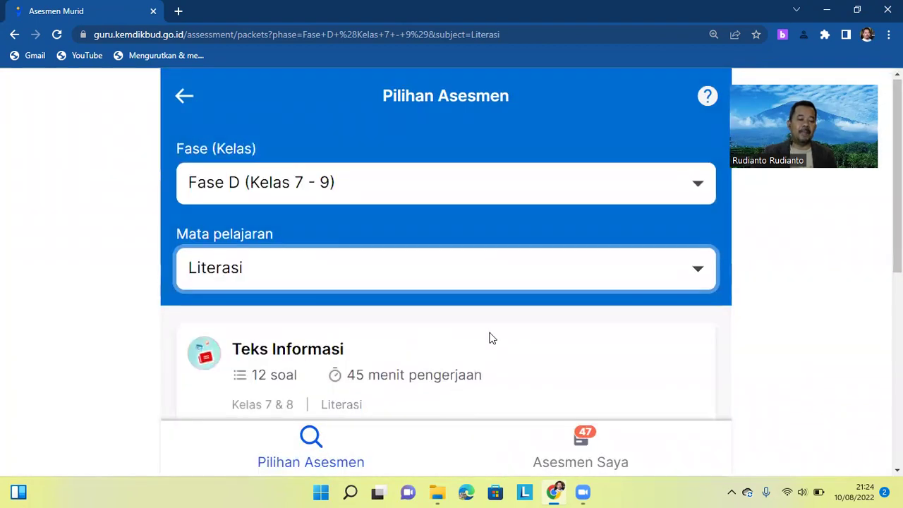
Browse the Literasi packets and open the Teks Sastra assessment for Kelas 7 & 8
scroll(488, 336, down, 3)
scroll(455, 310, down, 2)
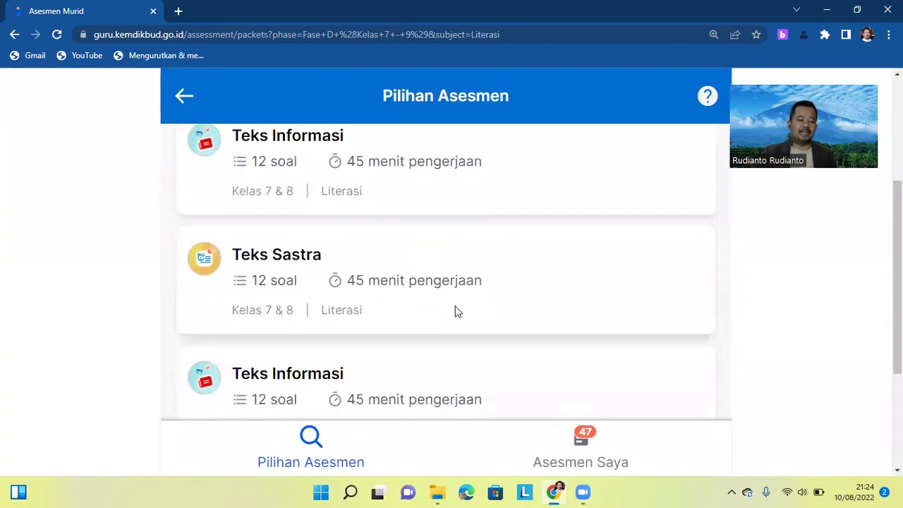
scroll(335, 305, down, 1)
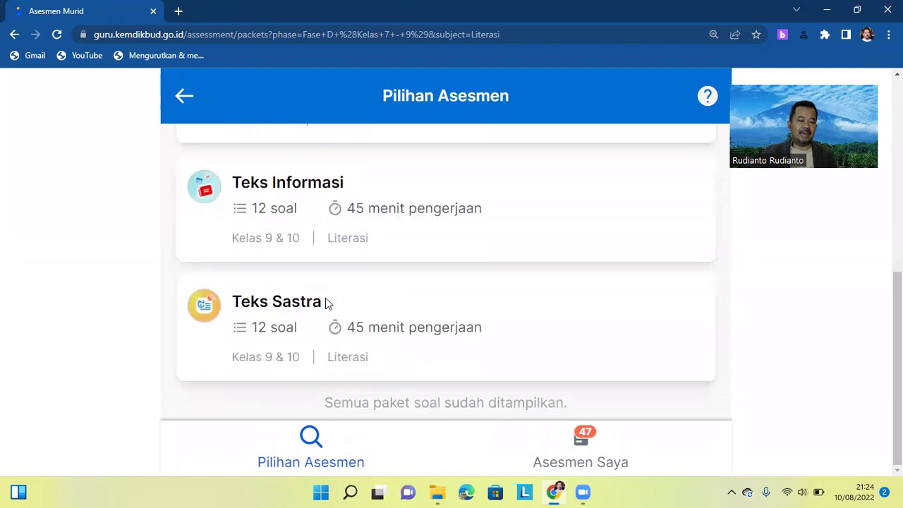
scroll(400, 324, up, 5)
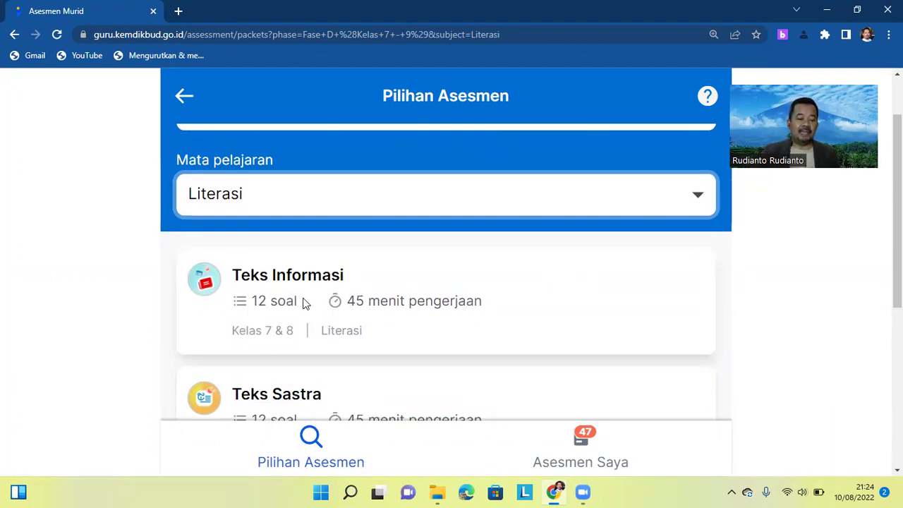
scroll(299, 308, down, 2)
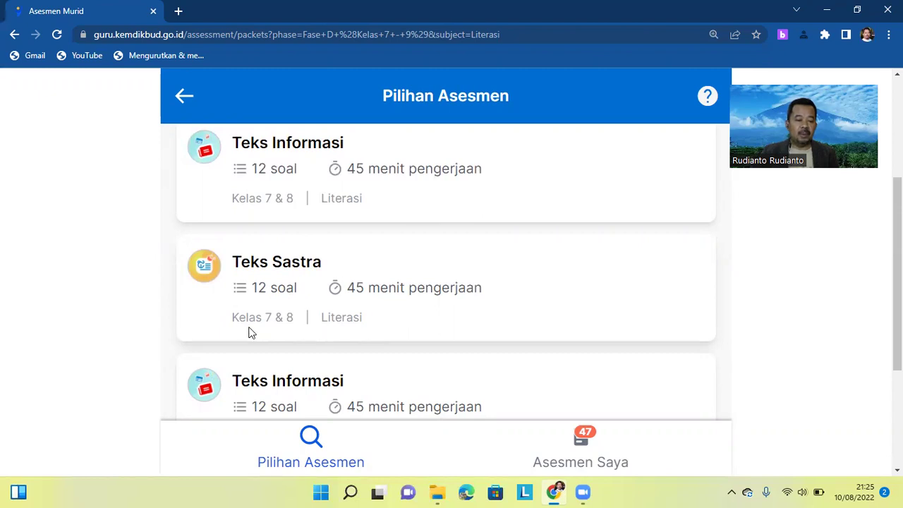
click(300, 286)
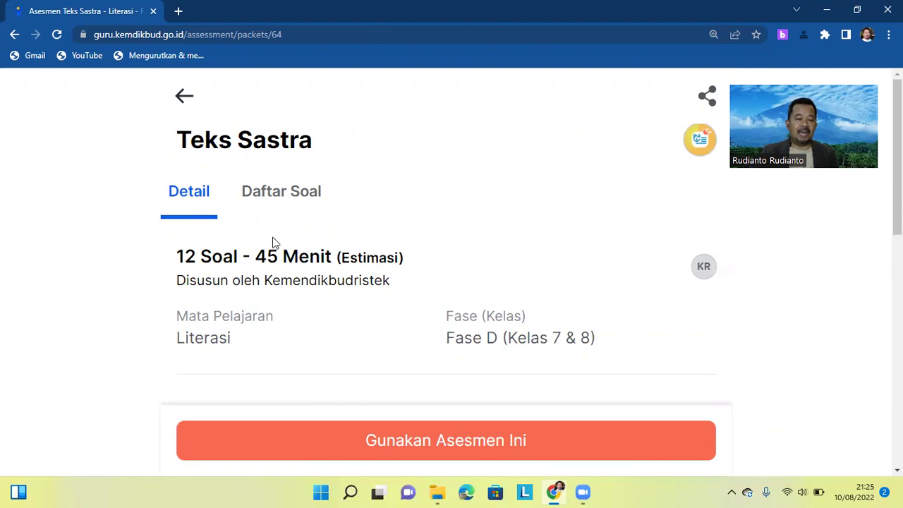
Review the Teks Sastra packet details and choose to use it with the Online (Bagikan tautan ke murid) method
scroll(280, 238, down, 1)
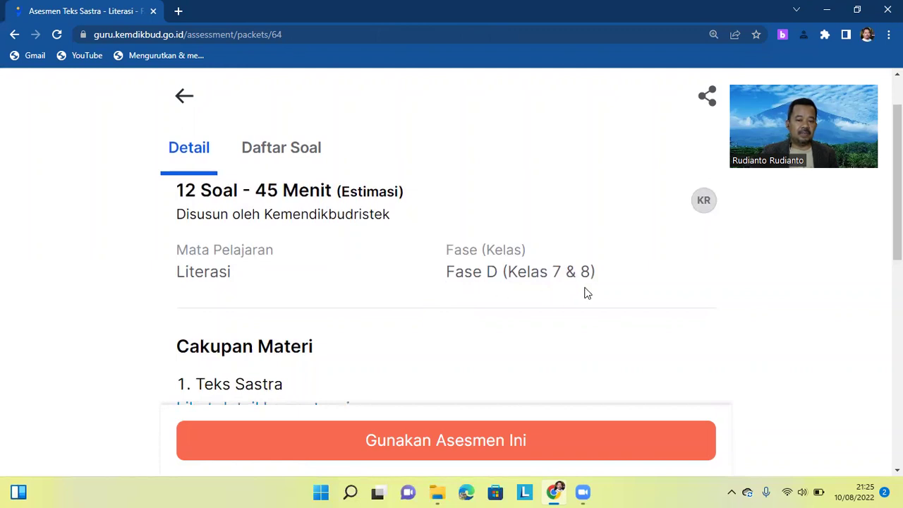
scroll(452, 305, down, 2)
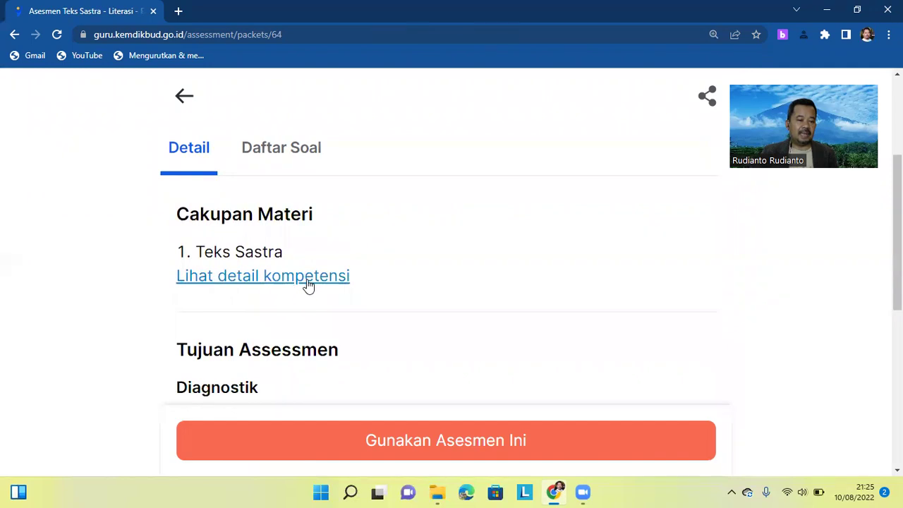
scroll(306, 284, down, 2)
scroll(272, 278, down, 4)
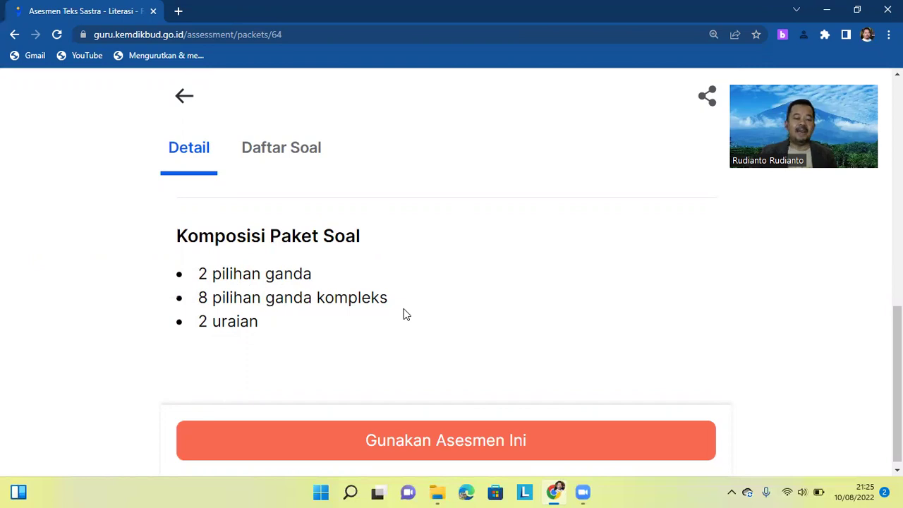
click(434, 444)
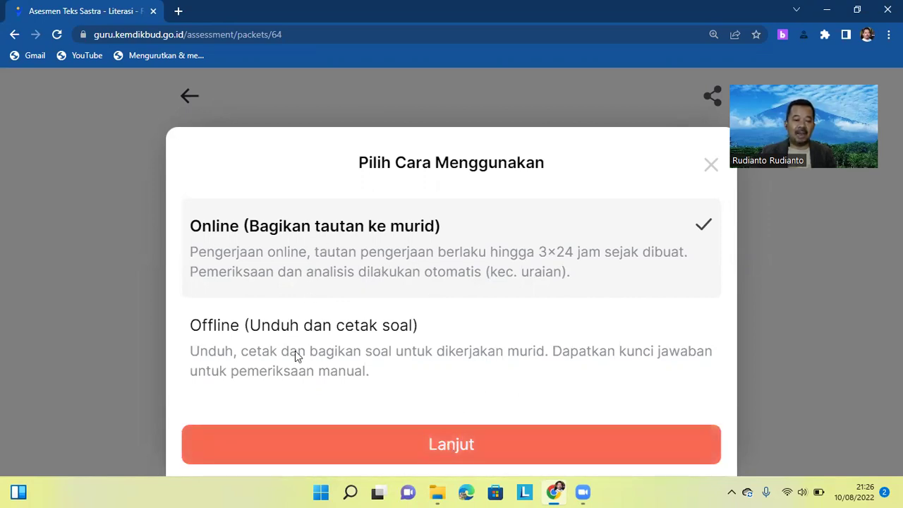
click(462, 459)
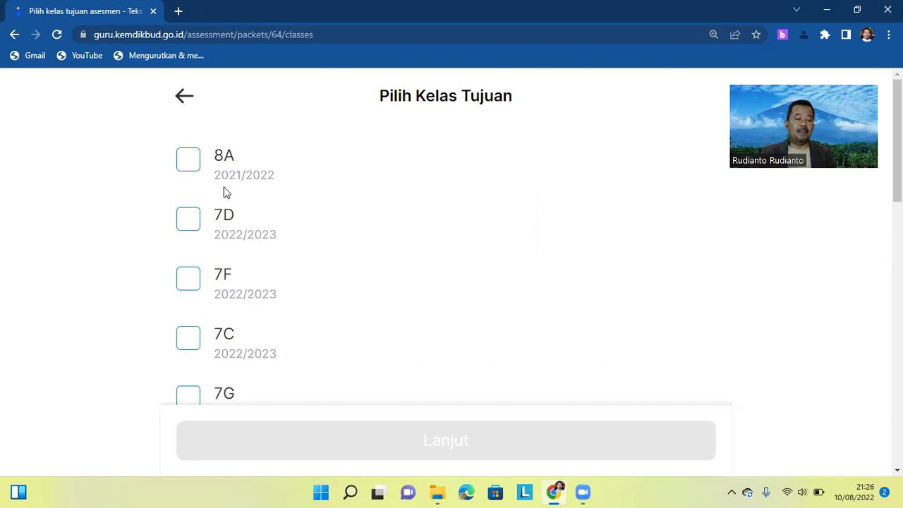
Start creating a new class from the target class list and name it 7N
scroll(324, 191, down, 12)
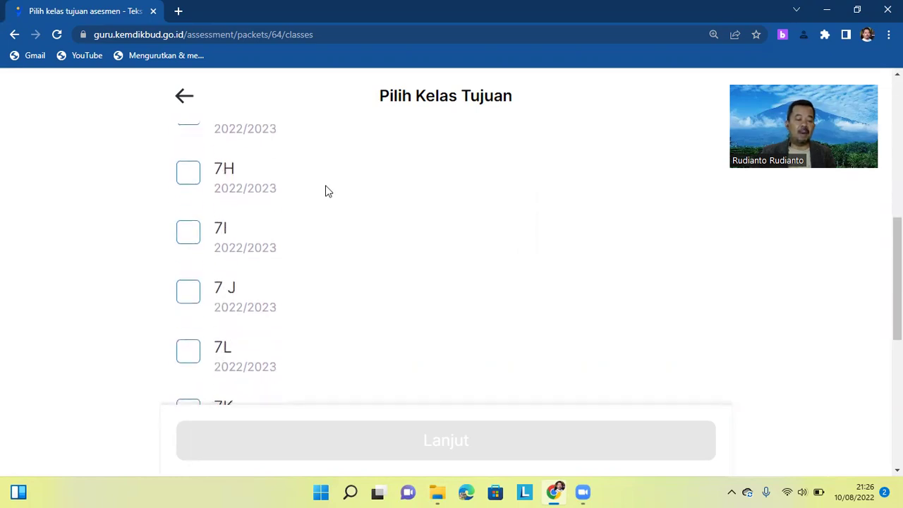
scroll(324, 191, down, 2)
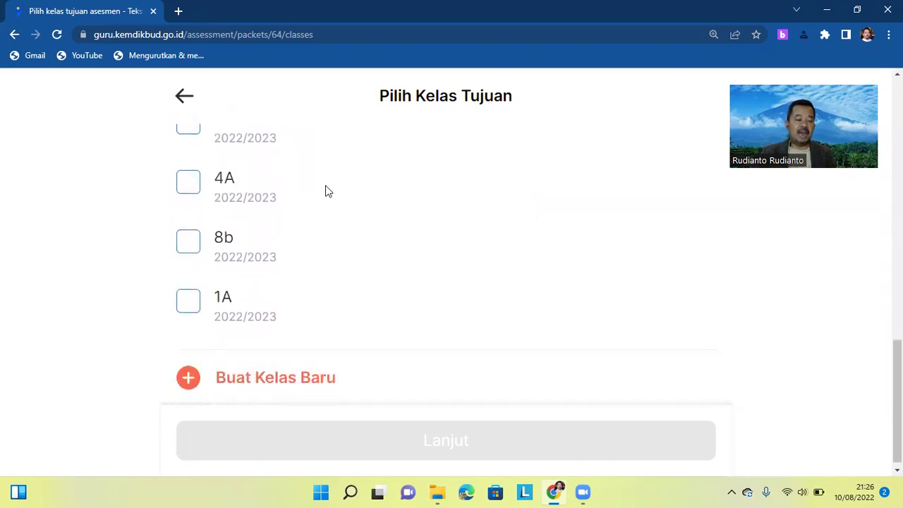
click(269, 378)
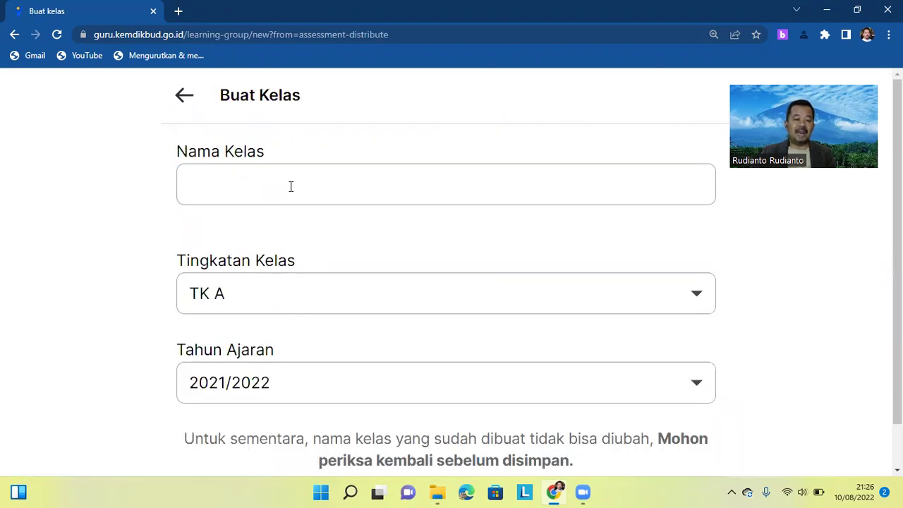
click(294, 183)
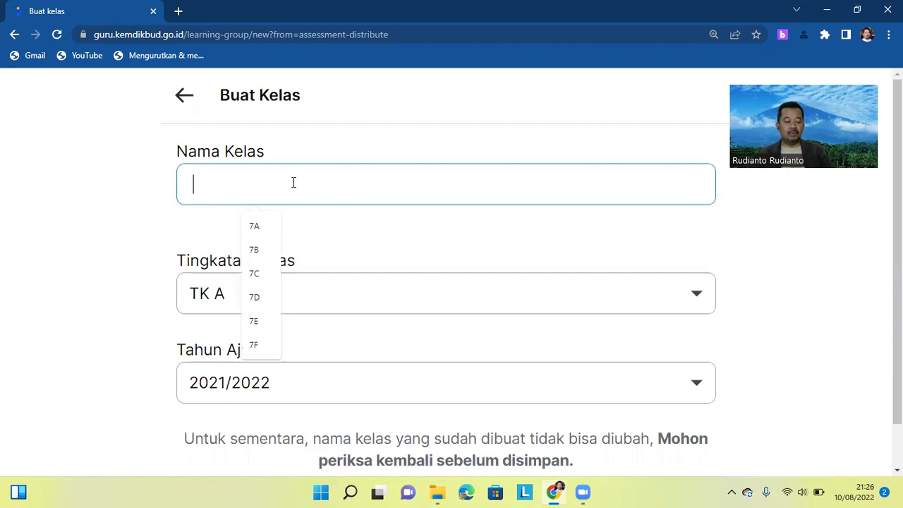
text(7N)
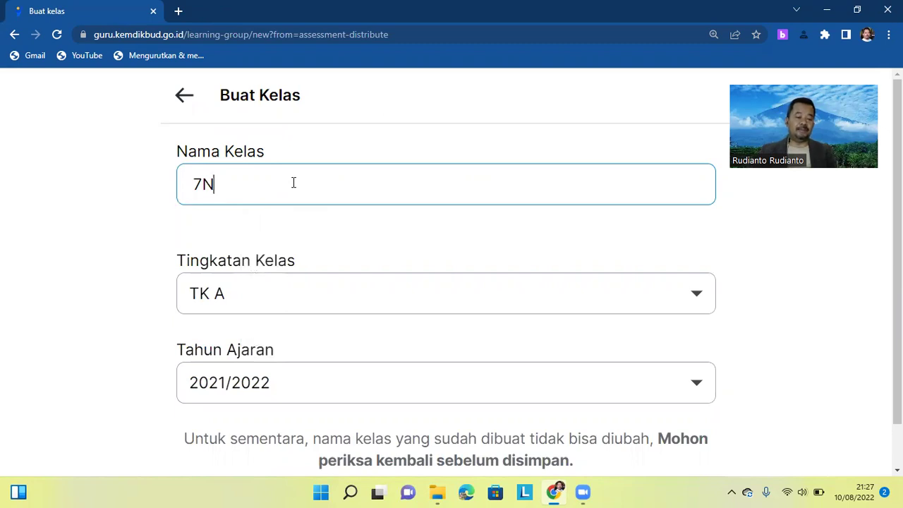
Set the new class's grade level to Kelas 7 and its school year to 2022/2023
click(691, 301)
scroll(218, 350, down, 3)
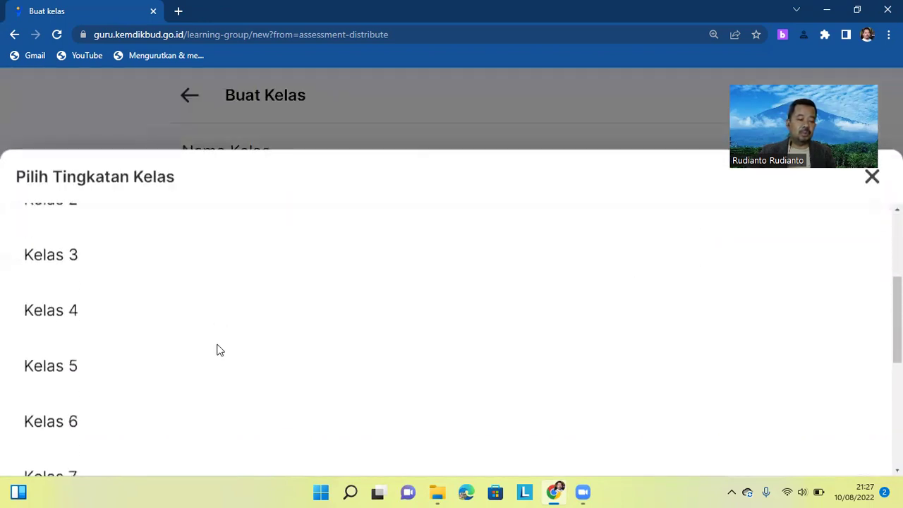
scroll(119, 423, down, 1)
click(67, 411)
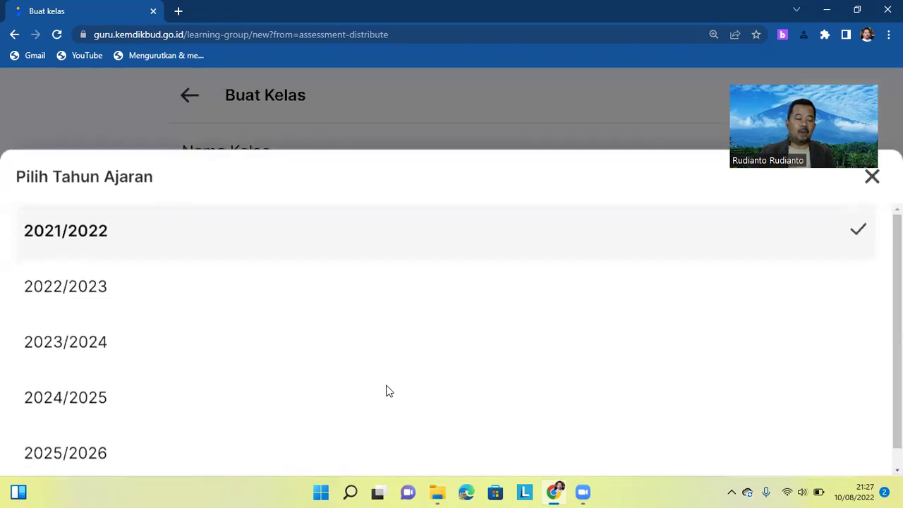
click(92, 286)
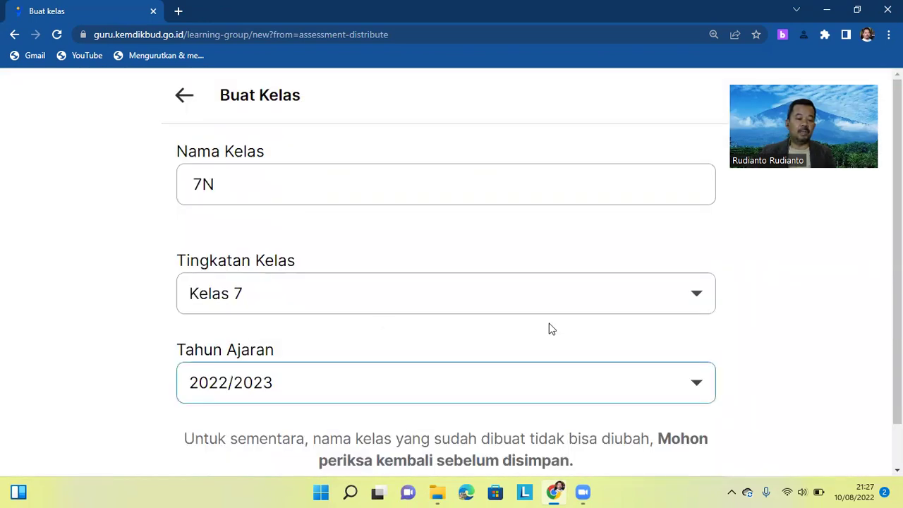
scroll(689, 343, down, 1)
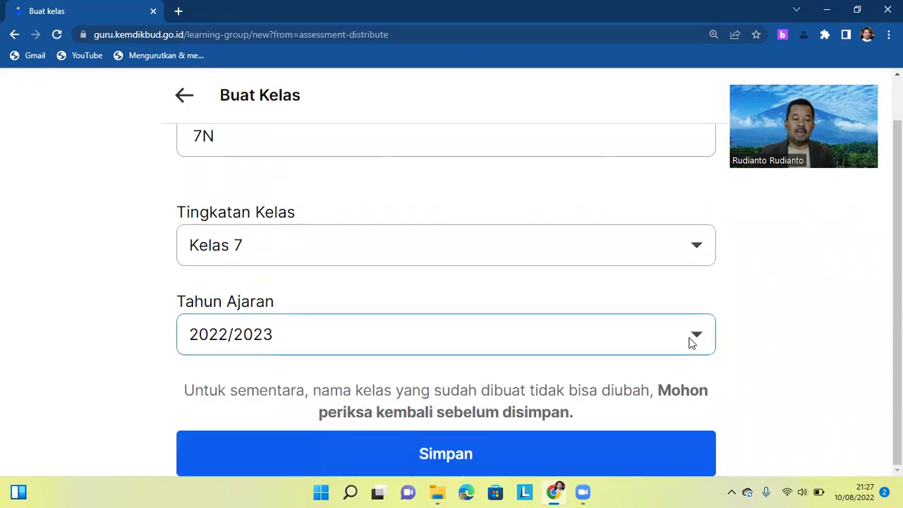
Change the new class's name to 7O and save the class
click(457, 457)
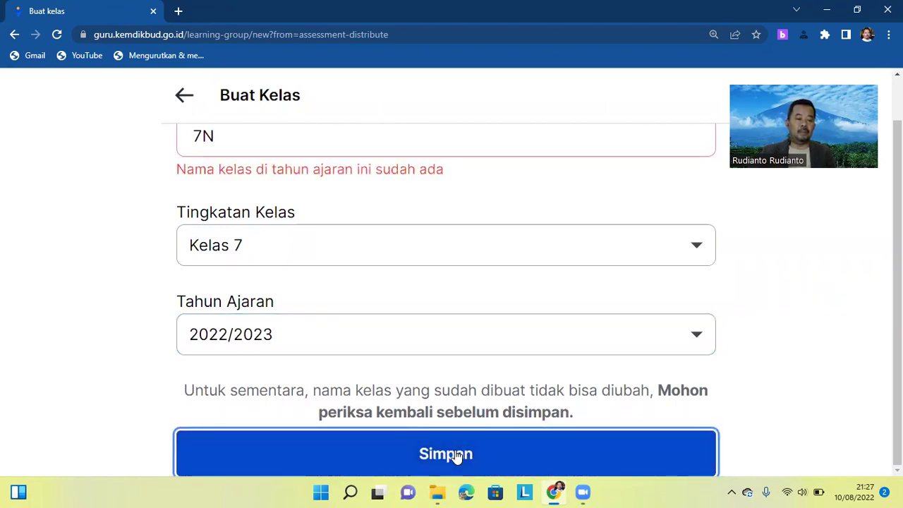
click(231, 141)
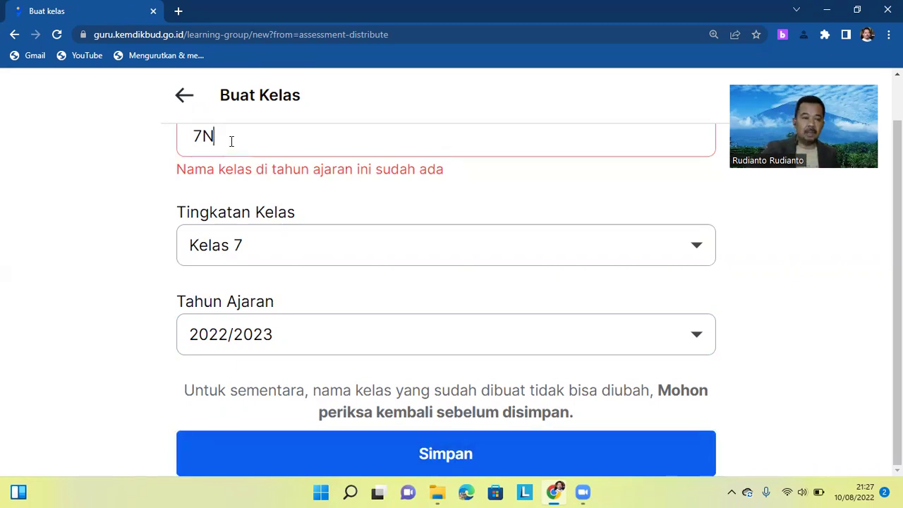
key(BackSpace)
text(O)
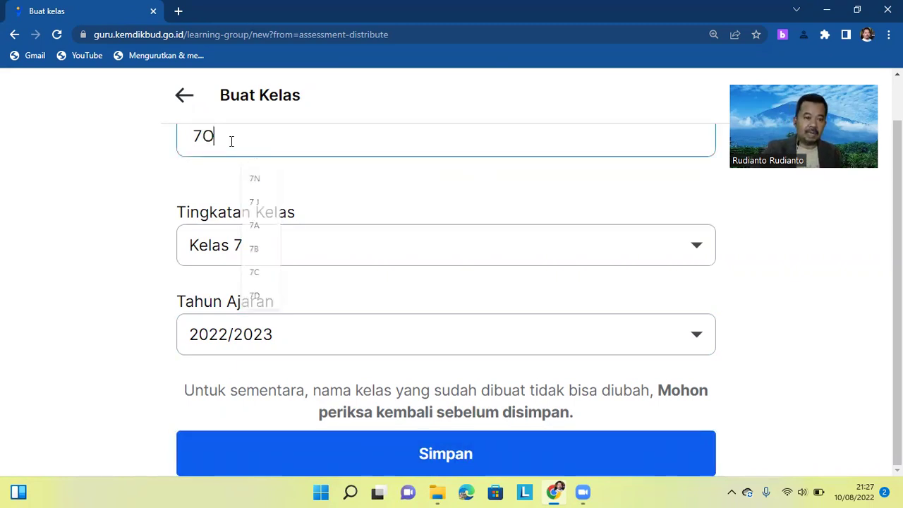
click(457, 455)
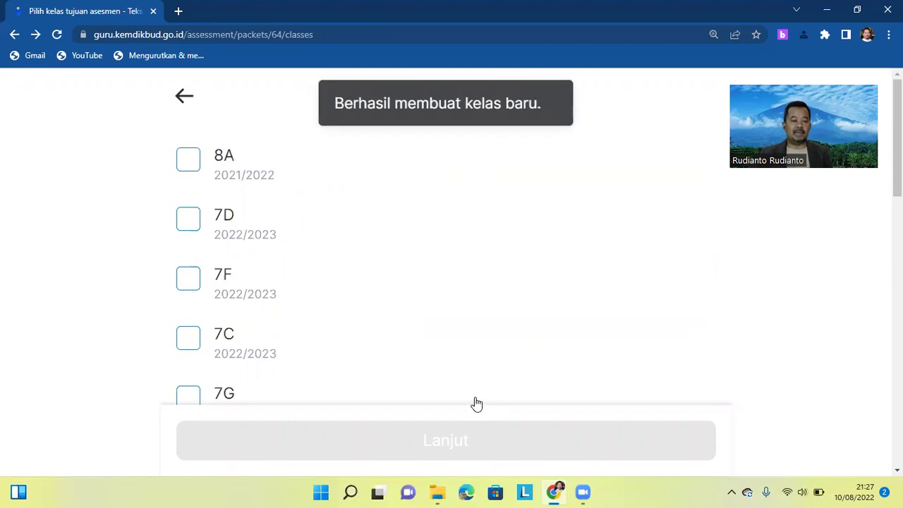
Find class 7O for 2022/2023 in the target class list and select it
scroll(533, 324, down, 4)
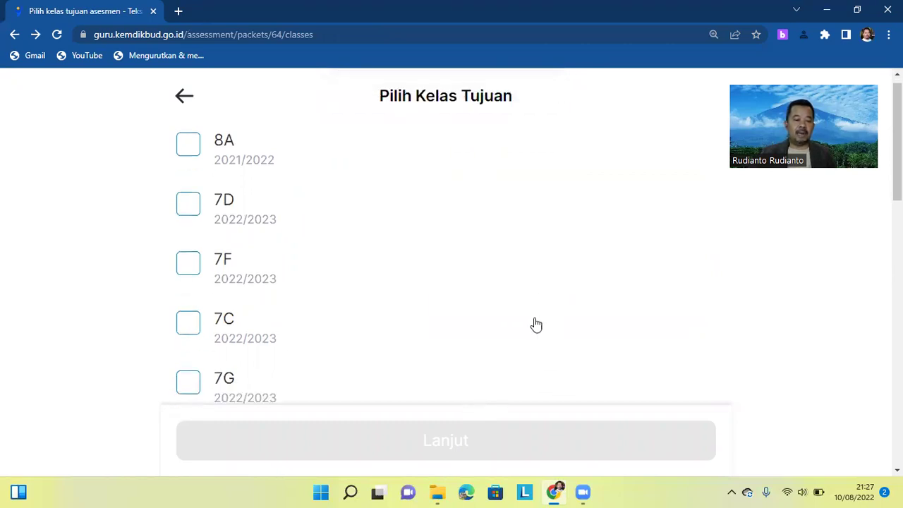
scroll(534, 324, up, 4)
scroll(535, 324, down, 10)
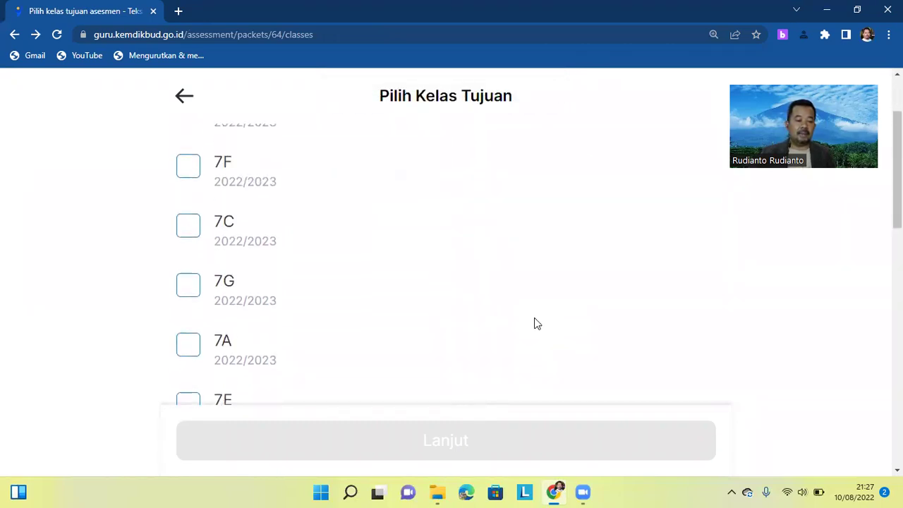
scroll(534, 324, down, 3)
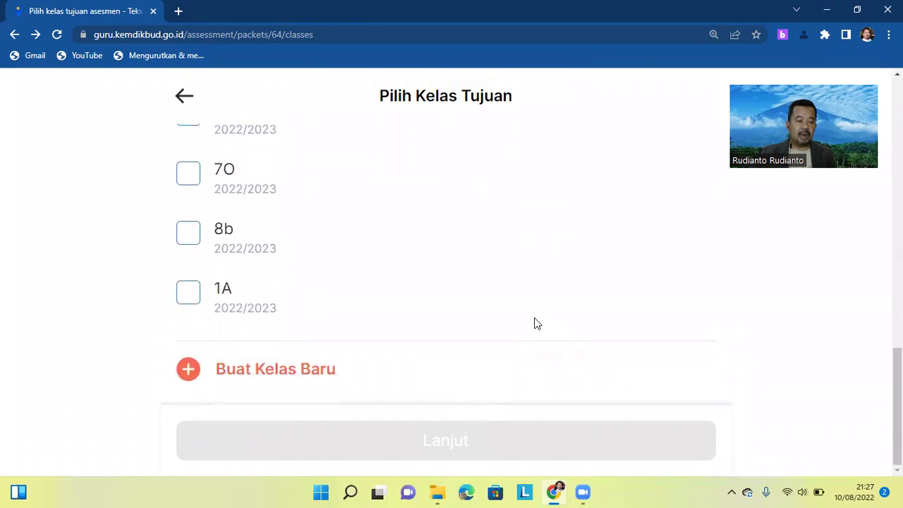
scroll(534, 322, up, 1)
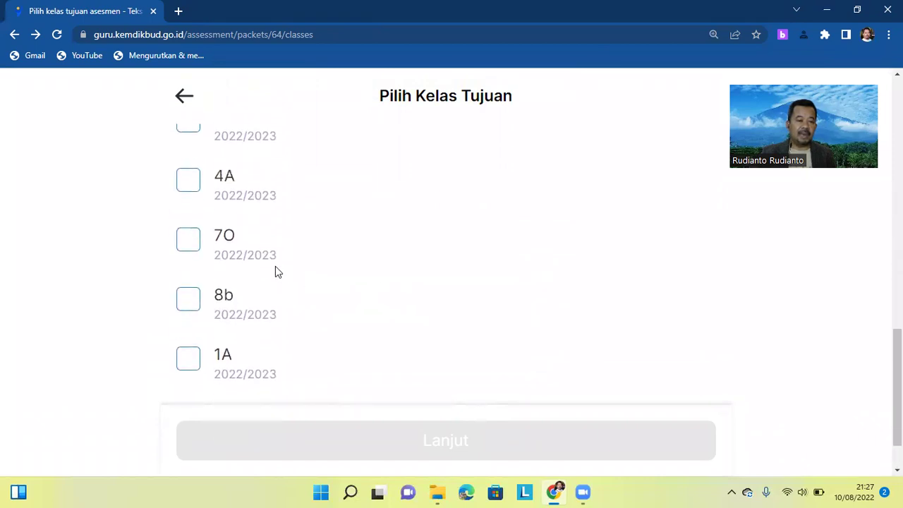
click(191, 245)
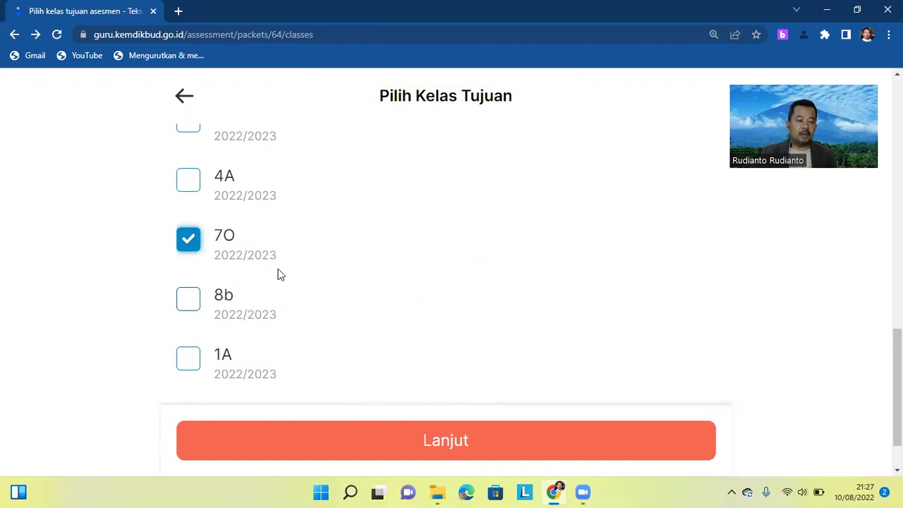
scroll(240, 247, up, 2)
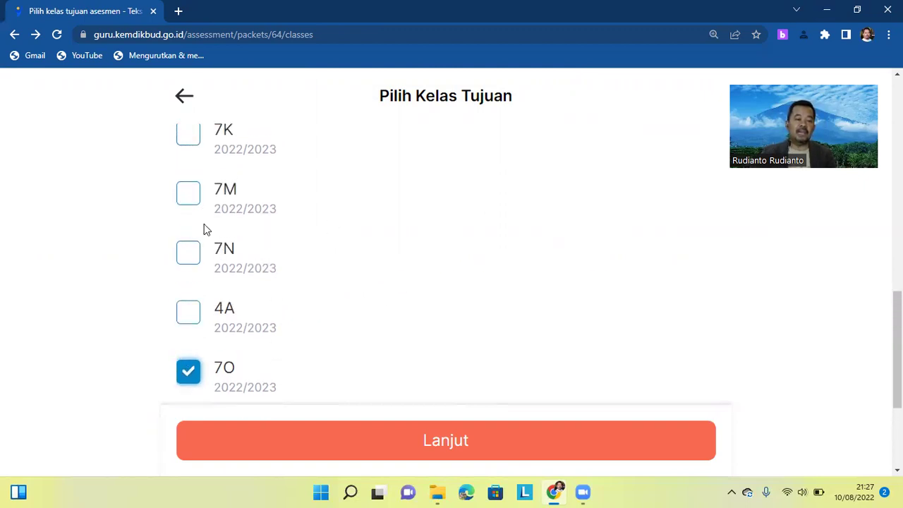
scroll(243, 277, down, 2)
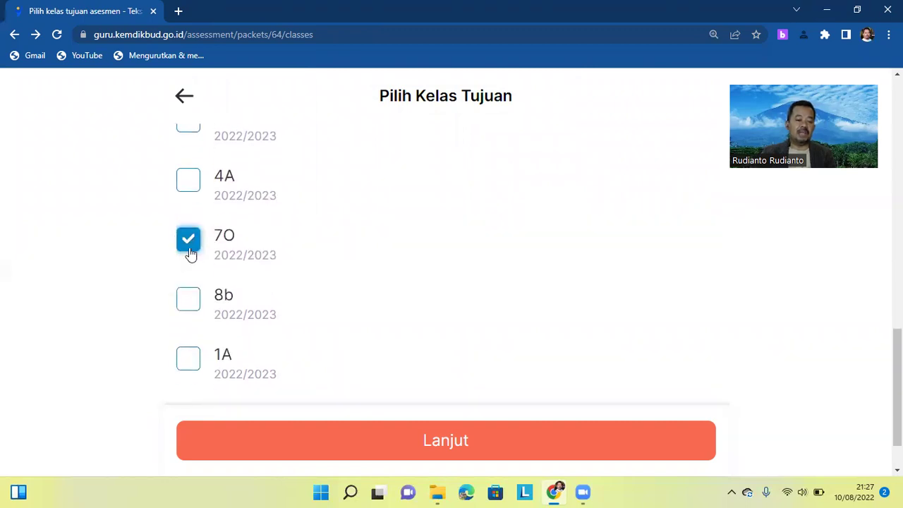
Create the Teks Sastra assessment link for the selected class and start sharing it through WhatsApp
click(443, 446)
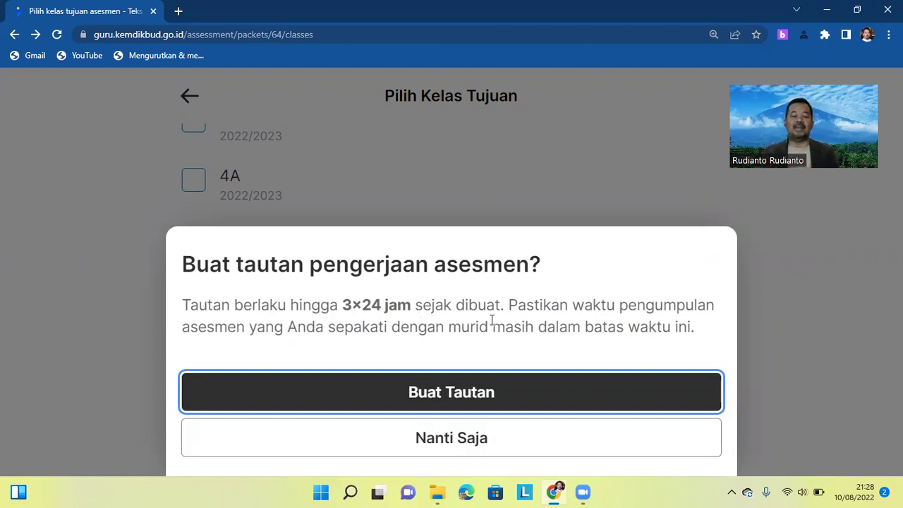
click(450, 390)
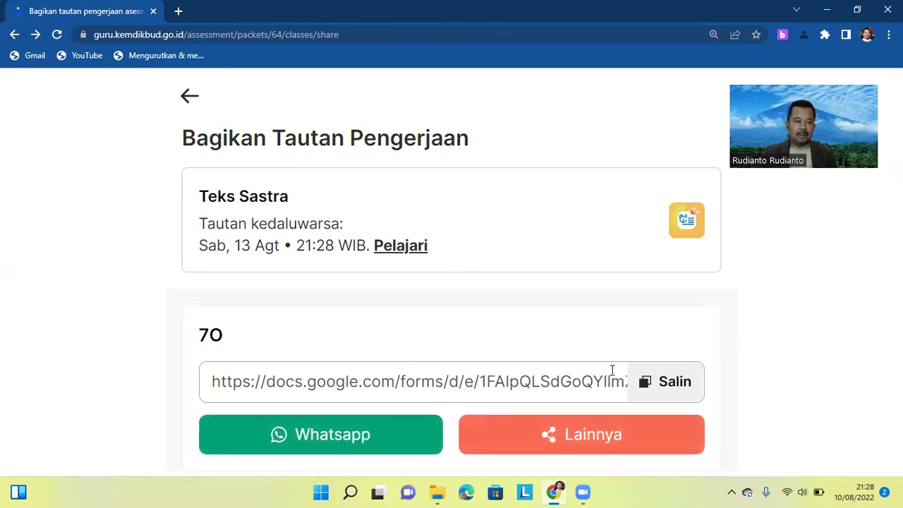
click(341, 442)
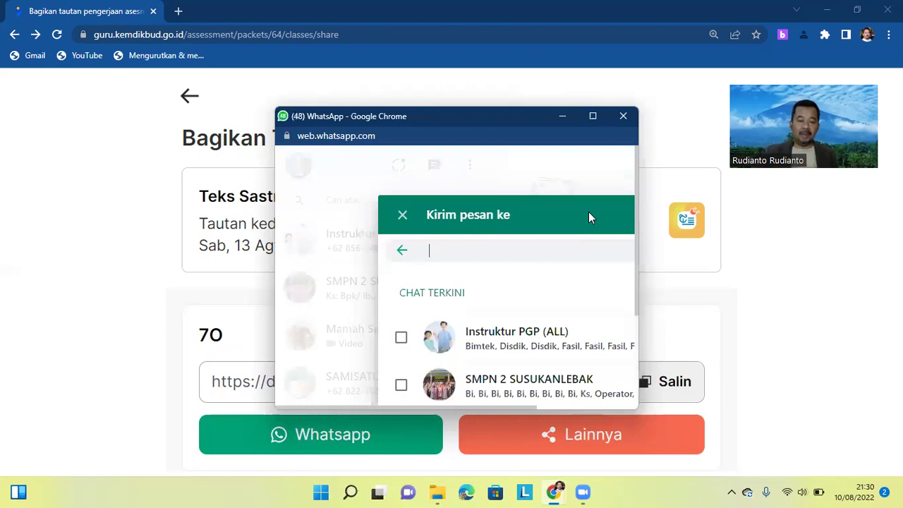
Search for the recipient contact in WhatsApp, select it and send the prepared message with the assessment link
scroll(536, 240, down, 1)
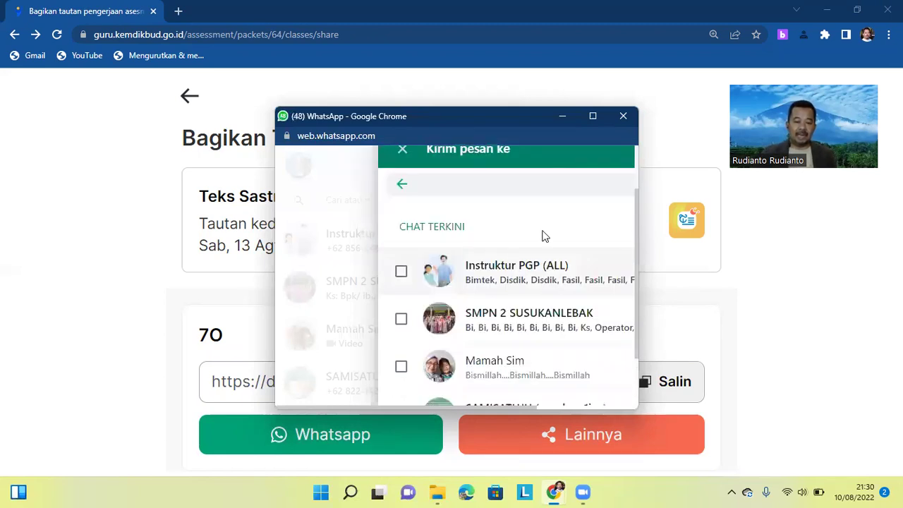
scroll(540, 240, down, 2)
scroll(531, 271, down, 1)
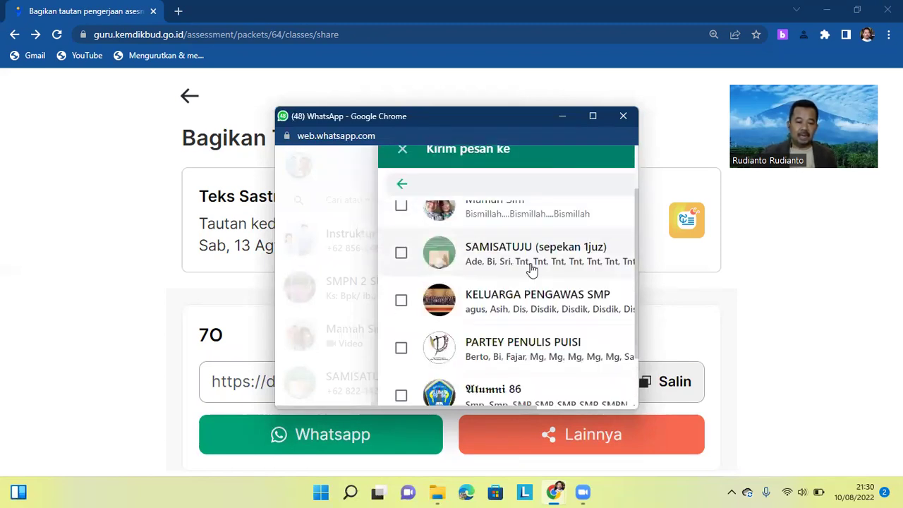
scroll(531, 271, down, 1)
scroll(525, 240, up, 3)
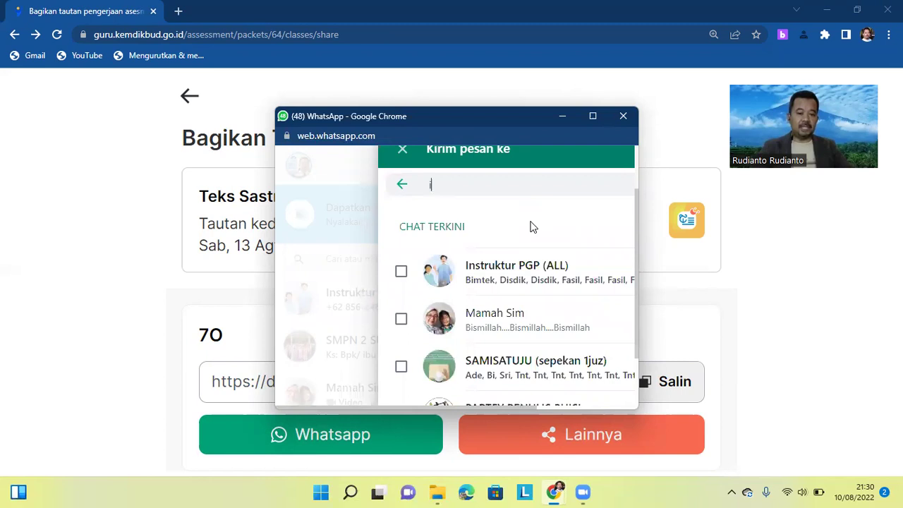
text(ib)
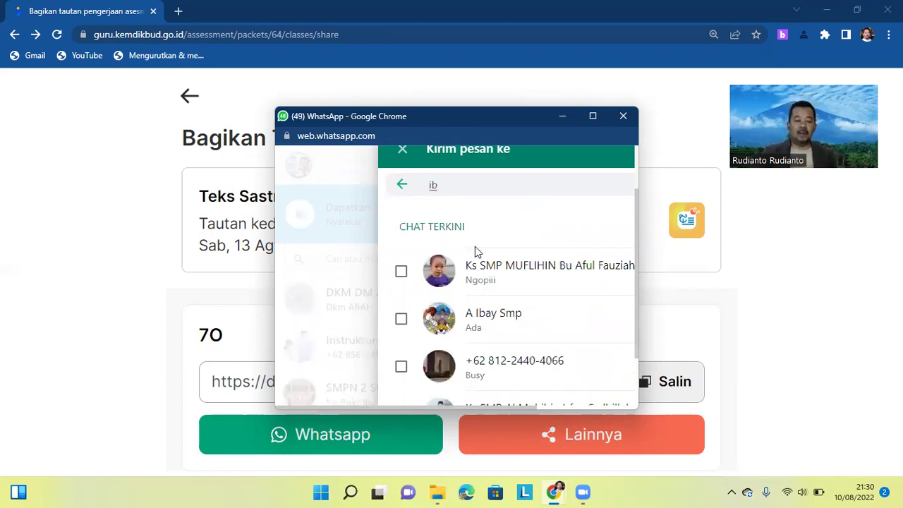
click(401, 320)
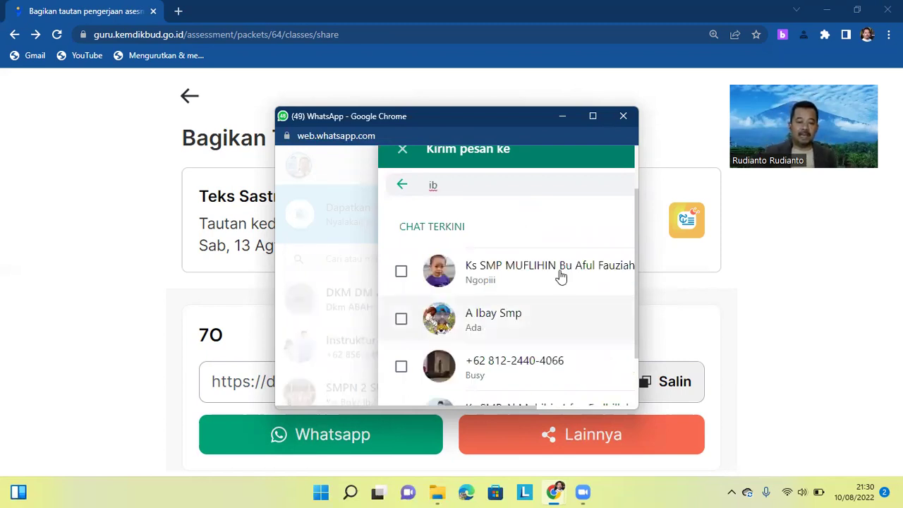
click(618, 387)
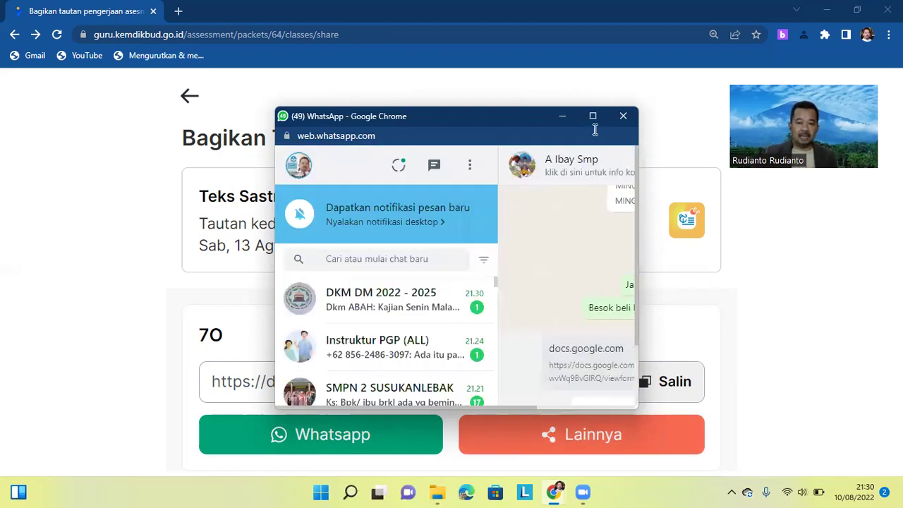
click(592, 117)
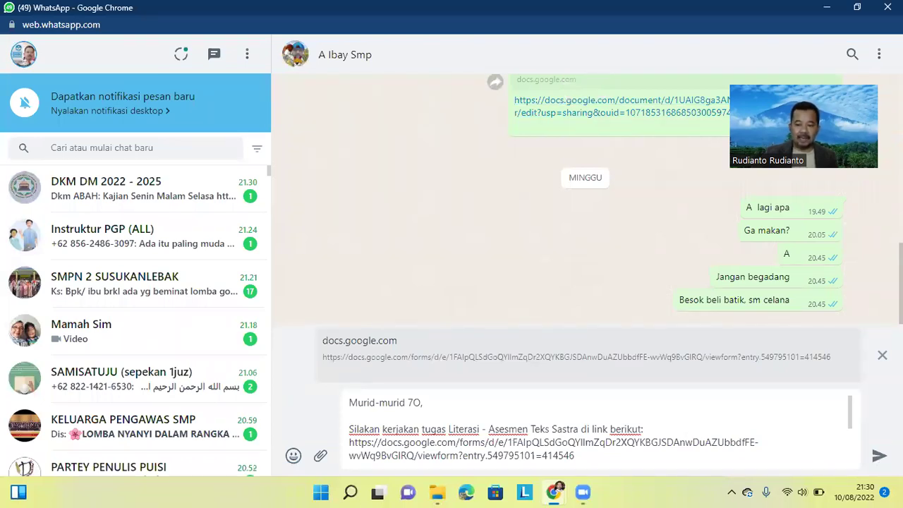
click(880, 459)
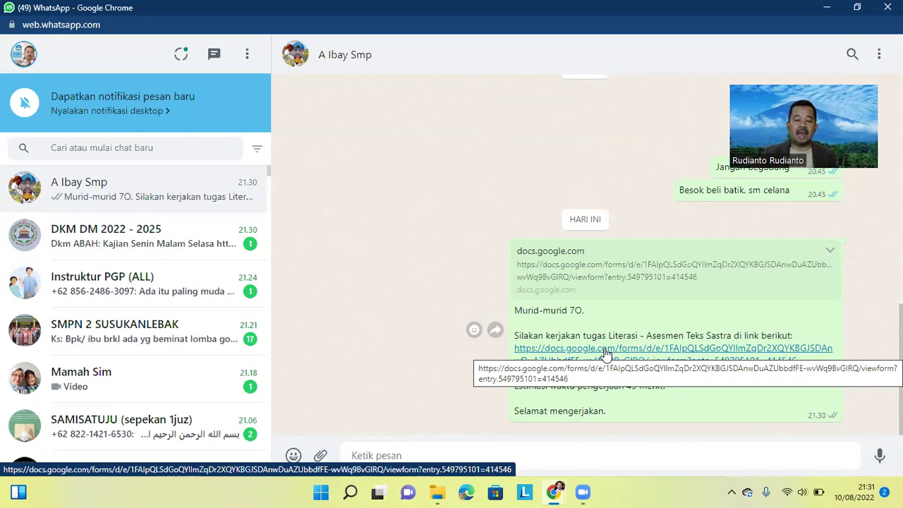
Open the assessment form from the sent link and examine its instructions and assessment number field
click(605, 350)
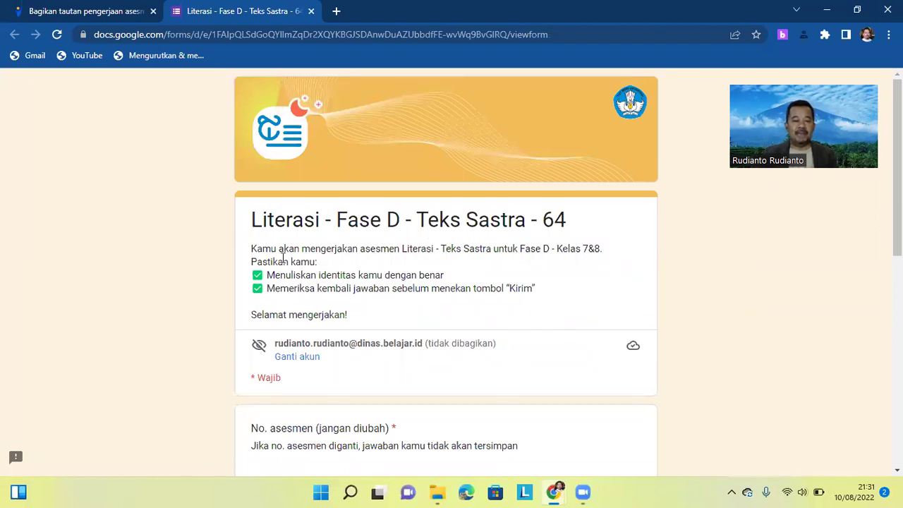
scroll(537, 248, down, 1)
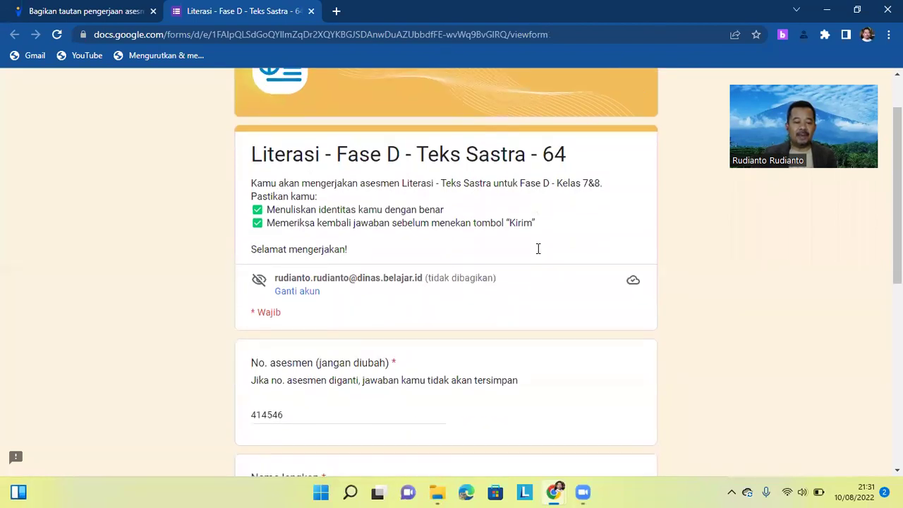
scroll(537, 248, up, 1)
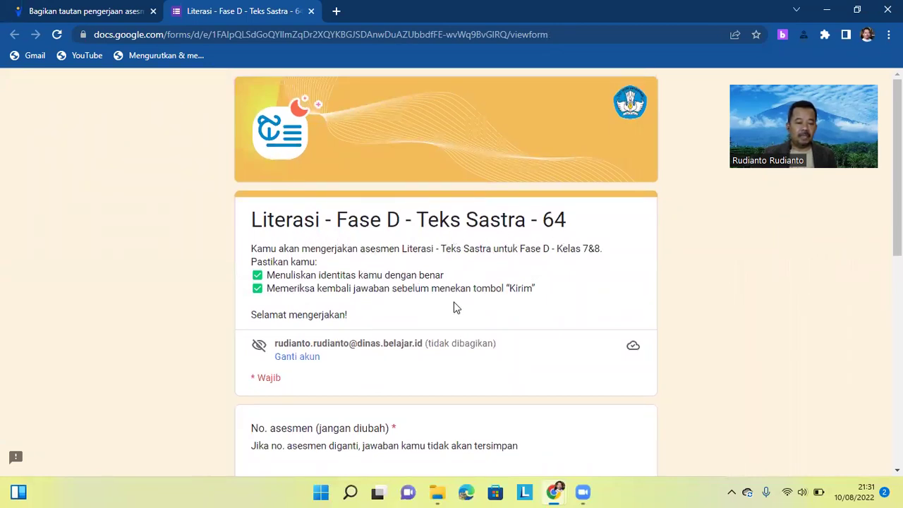
scroll(455, 308, down, 2)
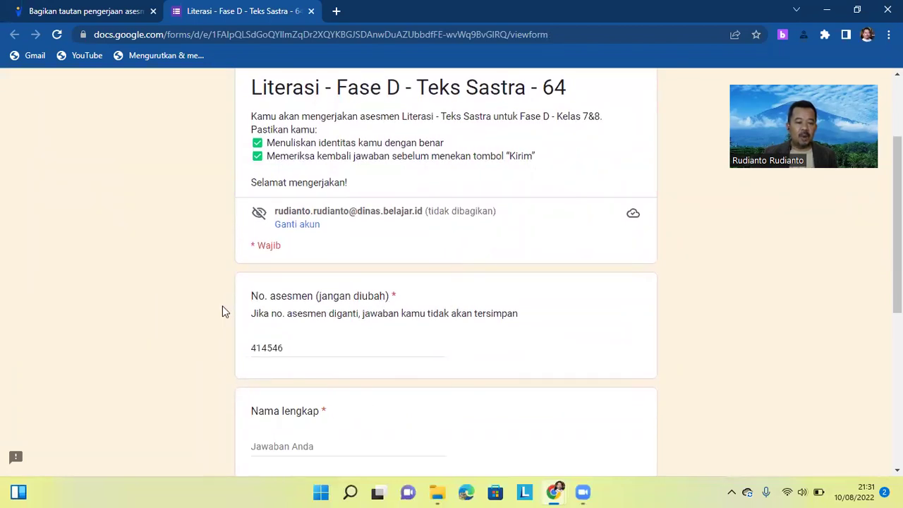
click(292, 350)
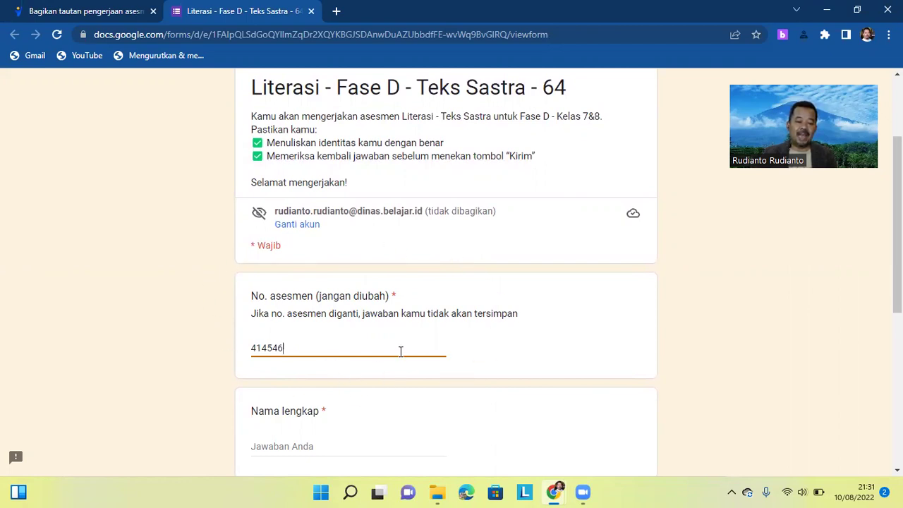
scroll(334, 343, down, 2)
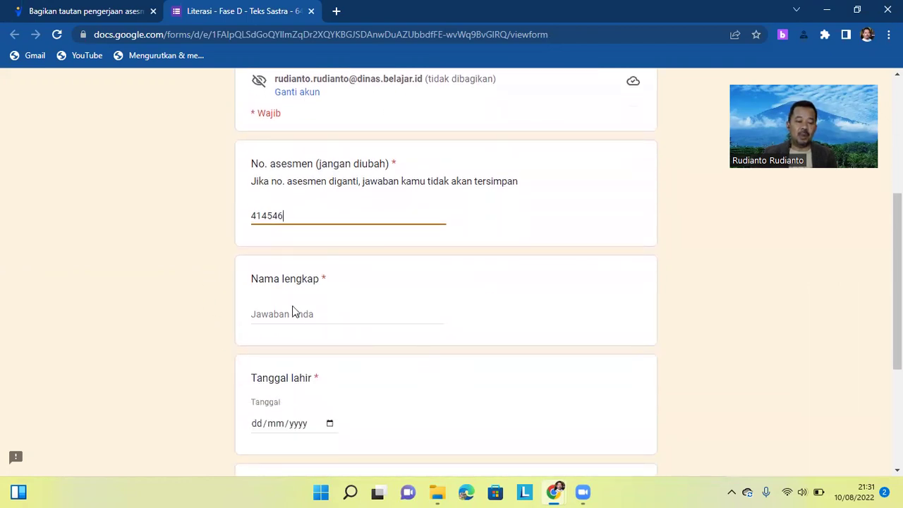
Fill in the student's full name, date of birth and NISN, and continue to the form's second page
click(292, 309)
text(r)
scroll(316, 311, down, 1)
click(329, 358)
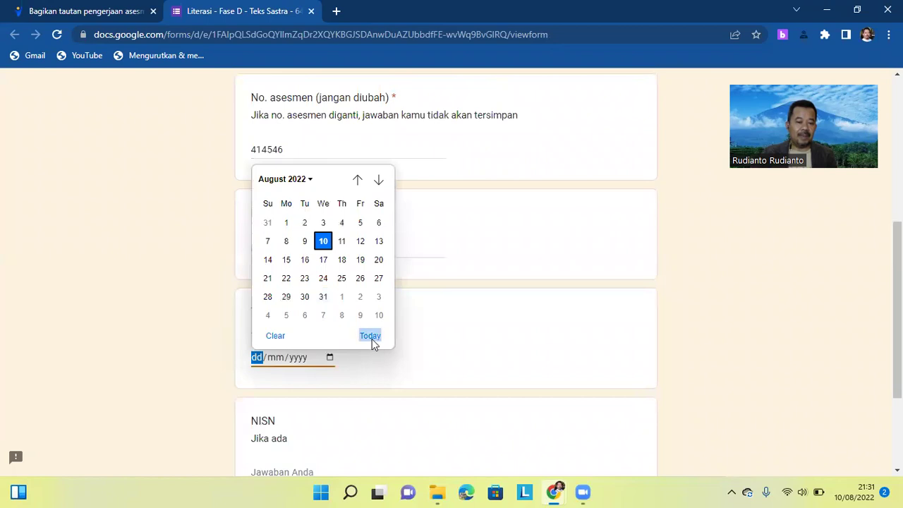
click(370, 335)
scroll(451, 317, down, 2)
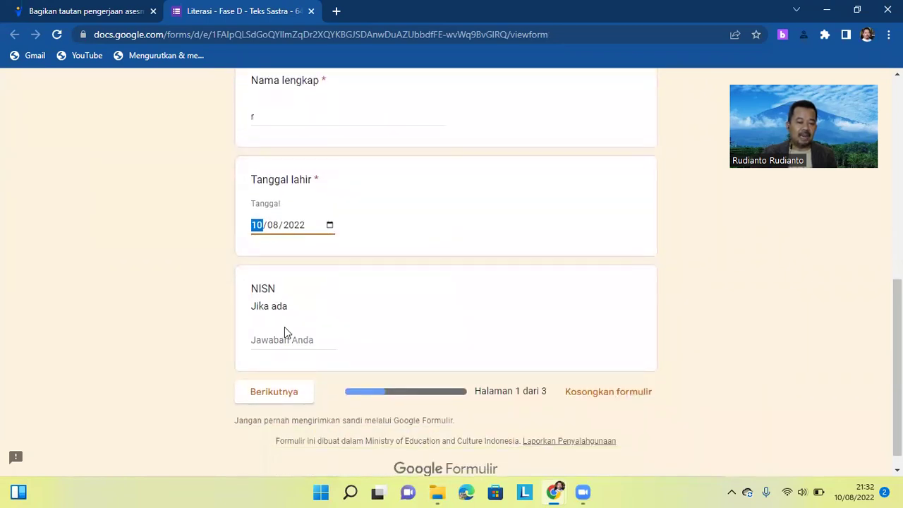
click(280, 342)
text(r)
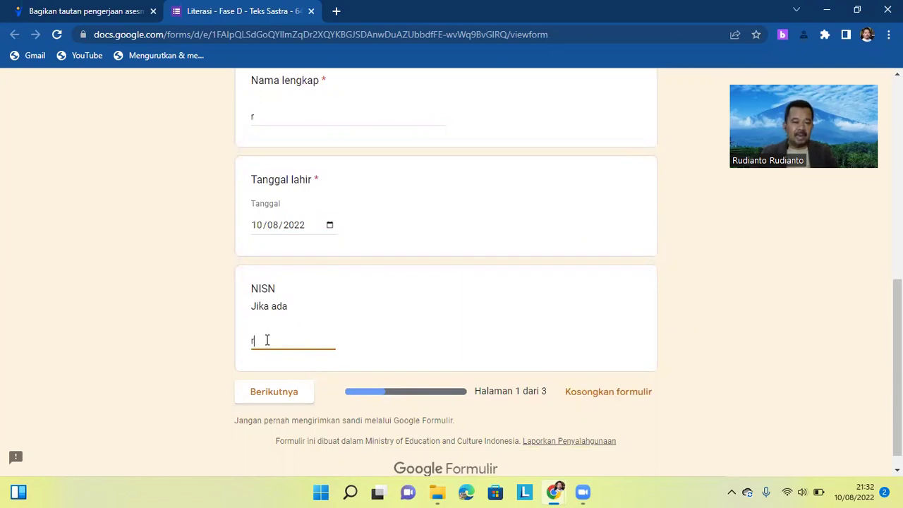
key(BackSpace)
text(3)
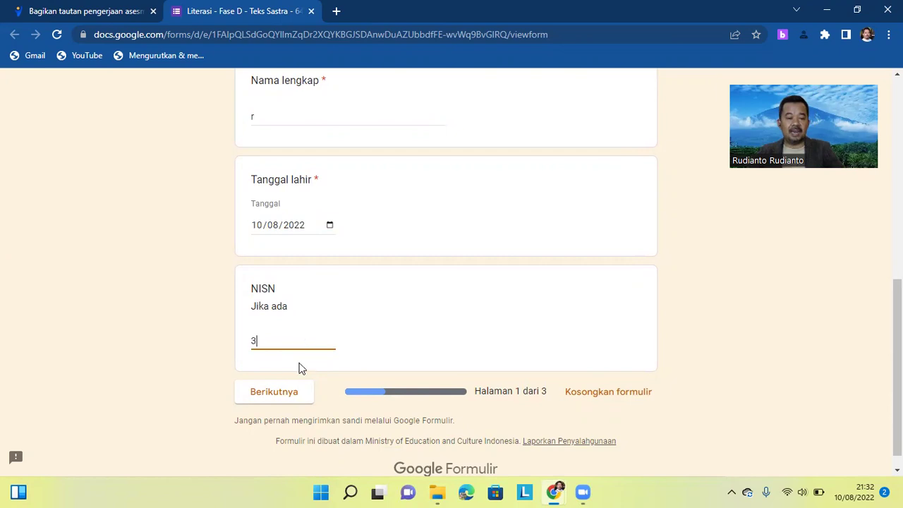
click(271, 392)
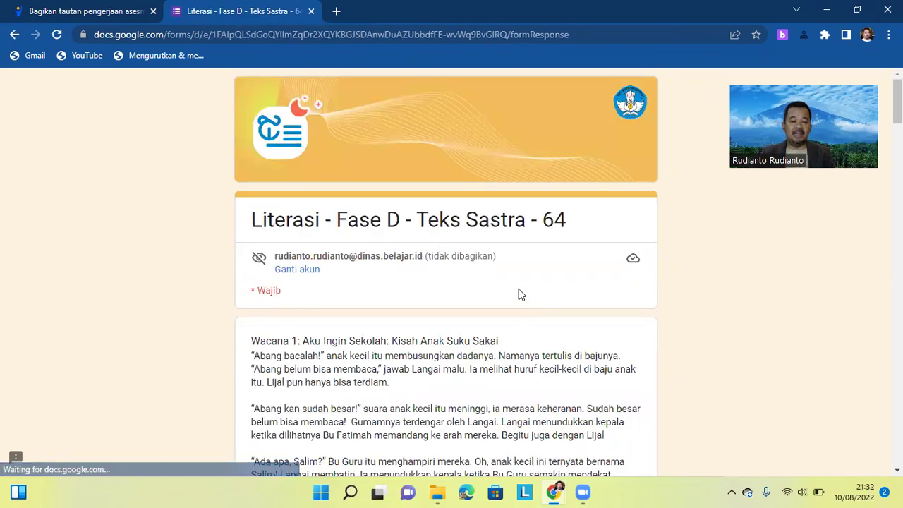
Read through the Teks Sastra form's second page, examining its reading passages and question types down to Soal 8
scroll(519, 288, down, 7)
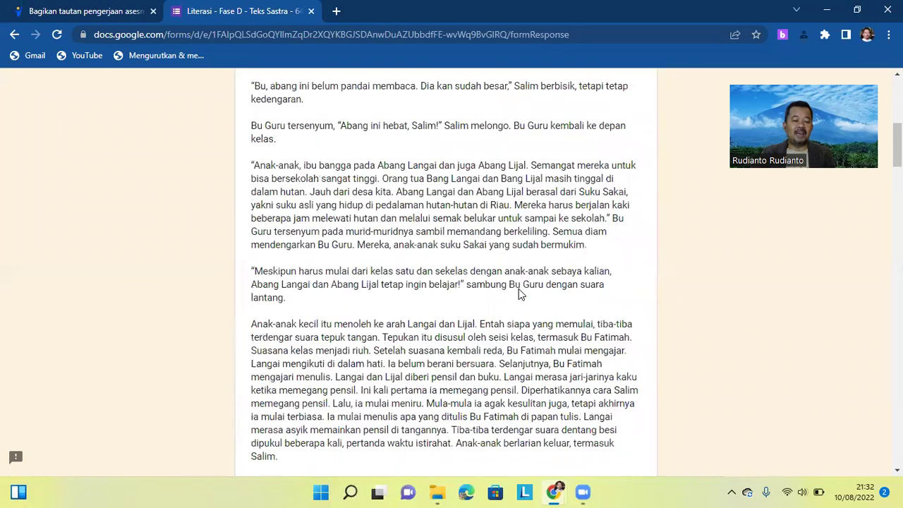
scroll(519, 289, down, 8)
scroll(447, 258, up, 2)
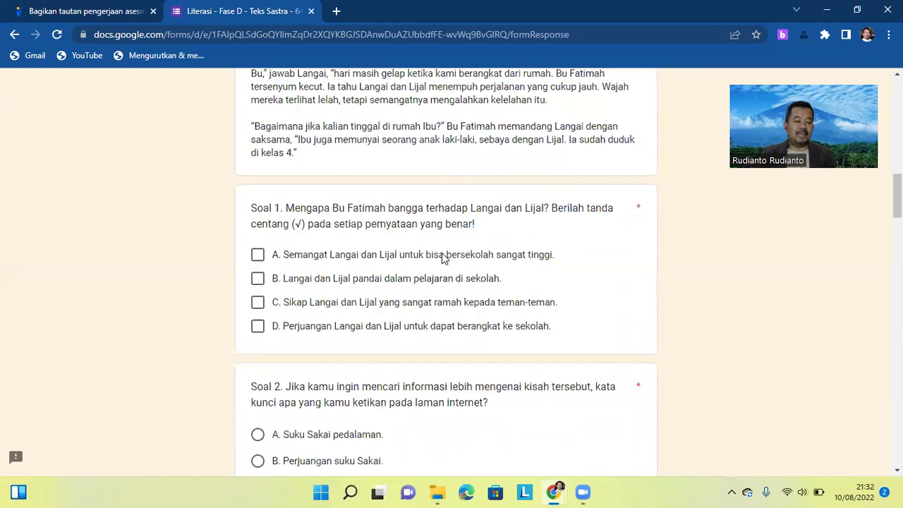
scroll(443, 258, down, 3)
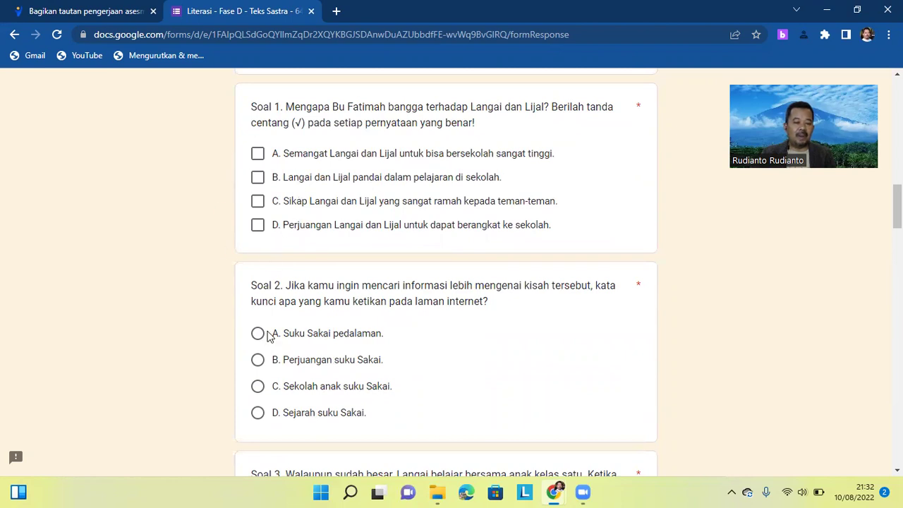
scroll(323, 321, down, 3)
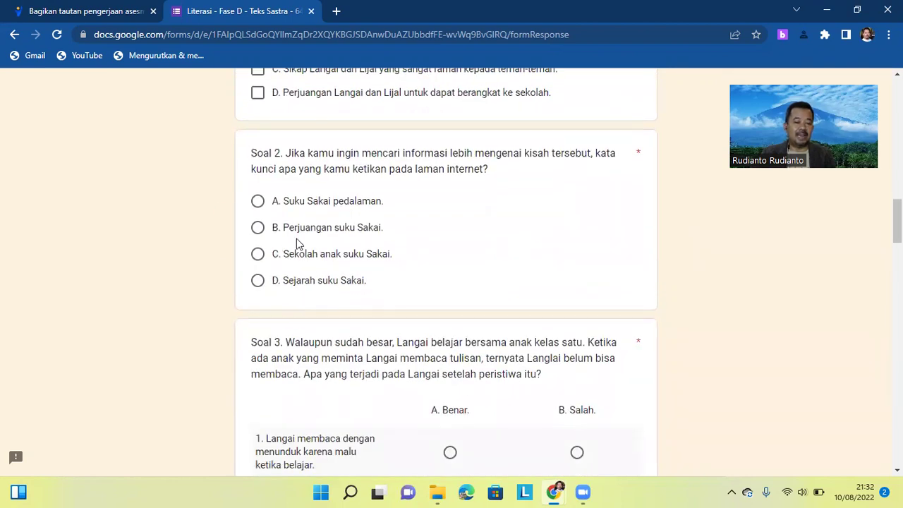
scroll(338, 251, down, 15)
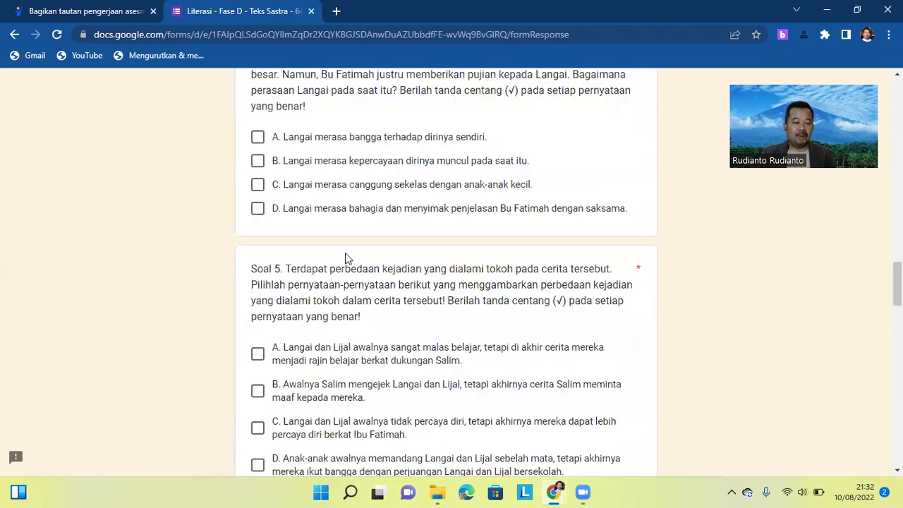
scroll(345, 254, down, 18)
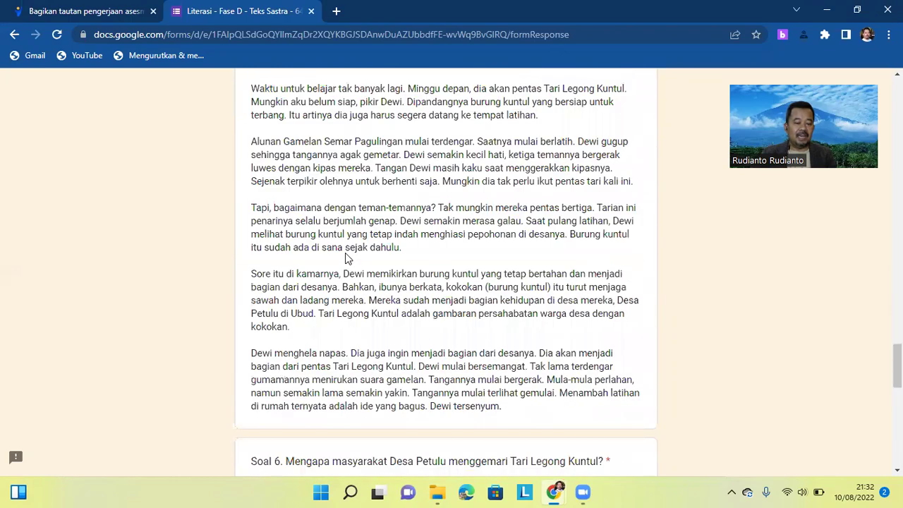
scroll(345, 255, down, 10)
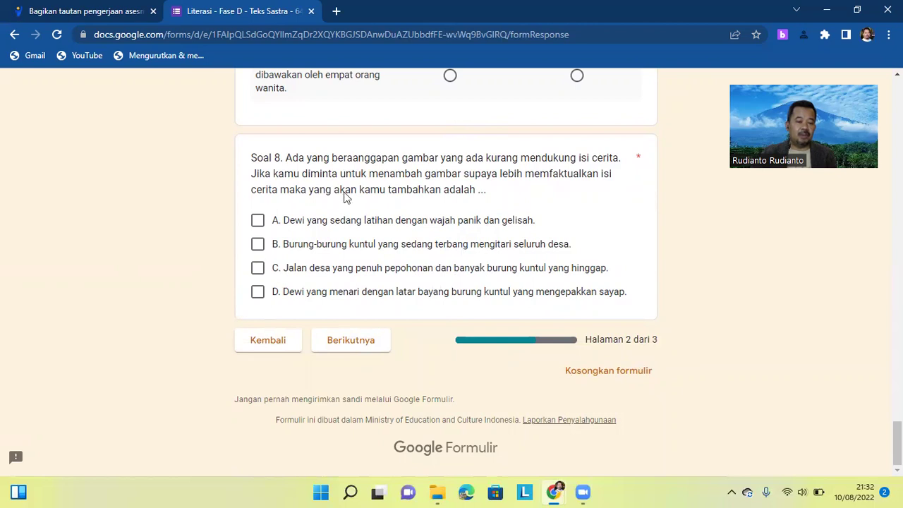
Return to the assessment platform, go back to Asesmen Saya and open the Teks Sastra results for class 7G
click(84, 10)
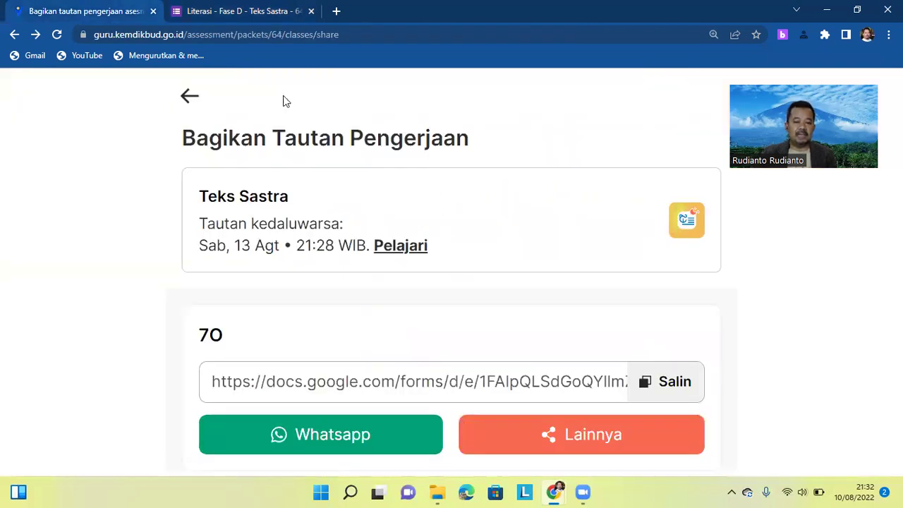
click(191, 99)
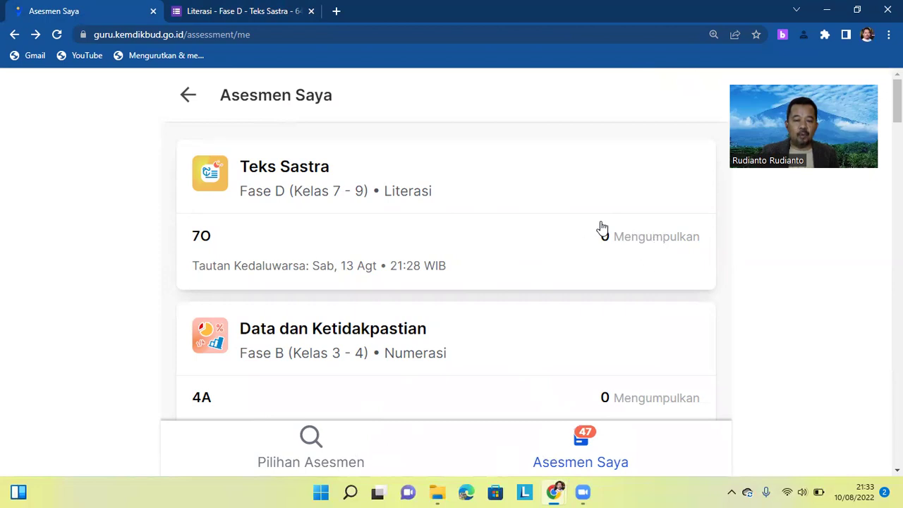
scroll(571, 238, down, 2)
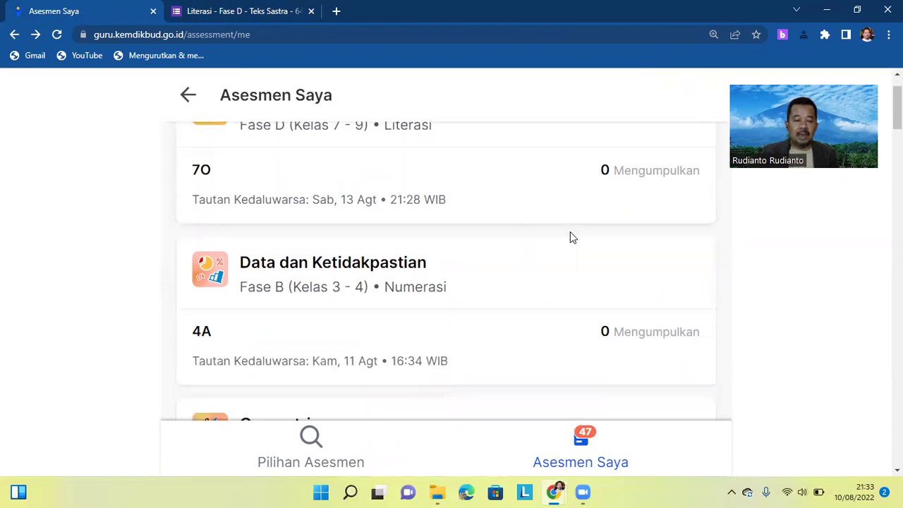
scroll(571, 239, down, 1)
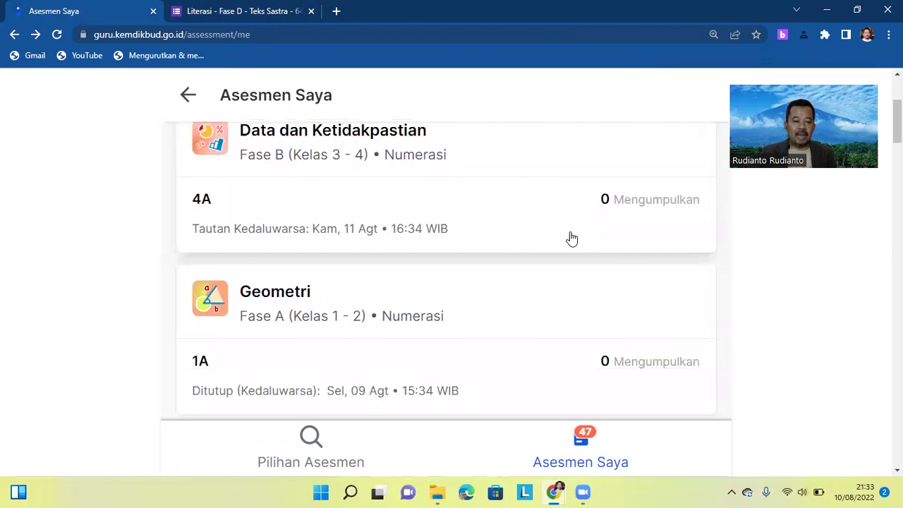
scroll(572, 238, down, 2)
scroll(571, 238, down, 5)
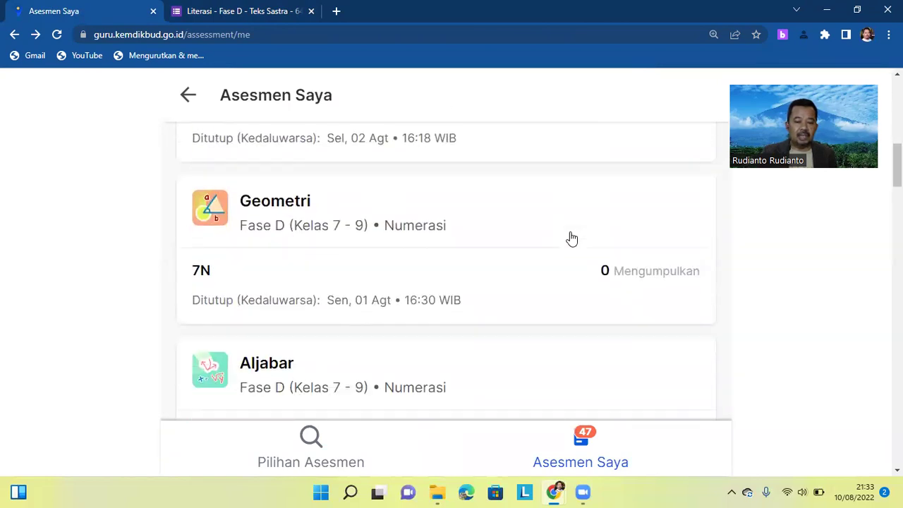
scroll(572, 239, down, 12)
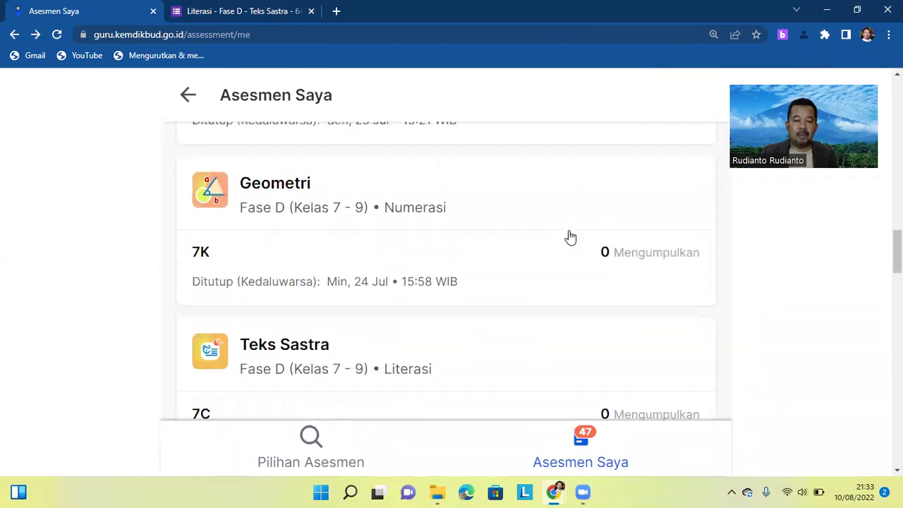
scroll(572, 238, down, 8)
scroll(572, 238, down, 3)
scroll(571, 239, down, 7)
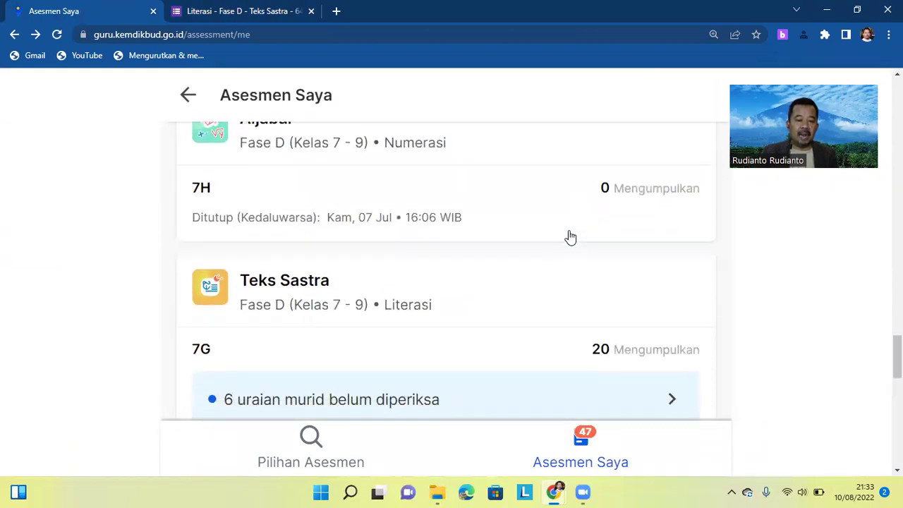
scroll(557, 240, down, 1)
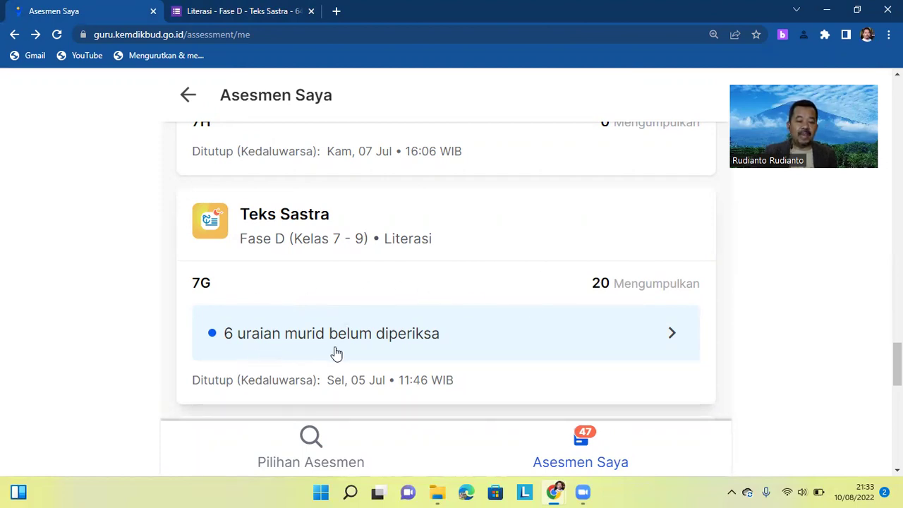
click(332, 273)
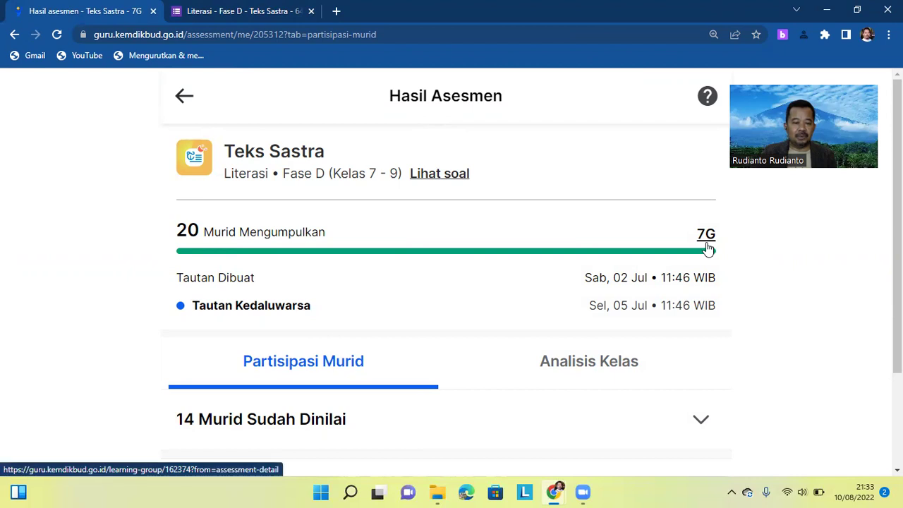
Review class 7G's student participation and expand the list of students whose essays are still unchecked
scroll(635, 251, down, 1)
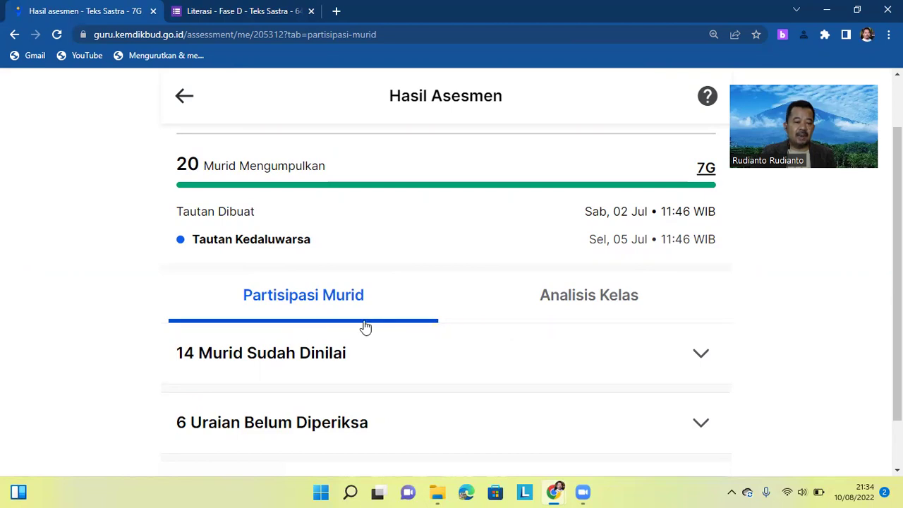
scroll(339, 328, down, 1)
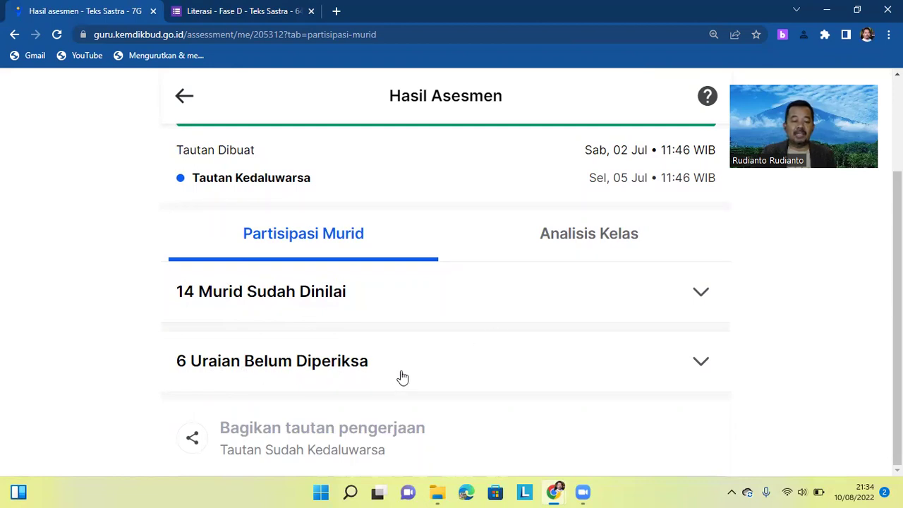
click(288, 369)
scroll(626, 302, down, 1)
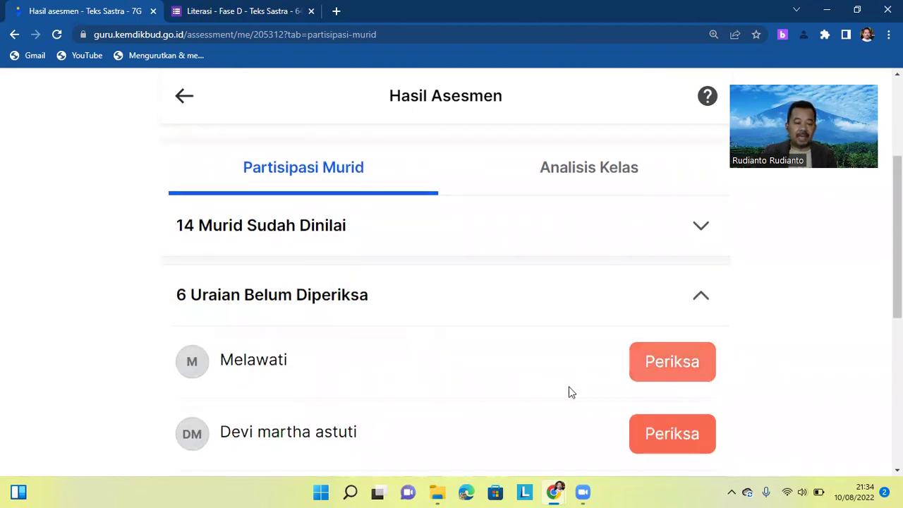
scroll(494, 395, down, 4)
scroll(451, 399, up, 5)
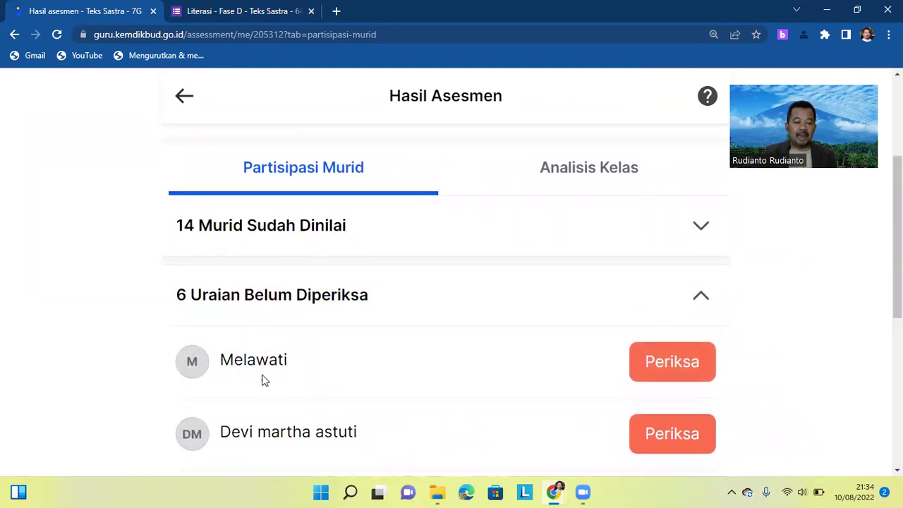
Open the first unchecked student's essays, compare the first answer with its answer key and grade it Benar
click(677, 372)
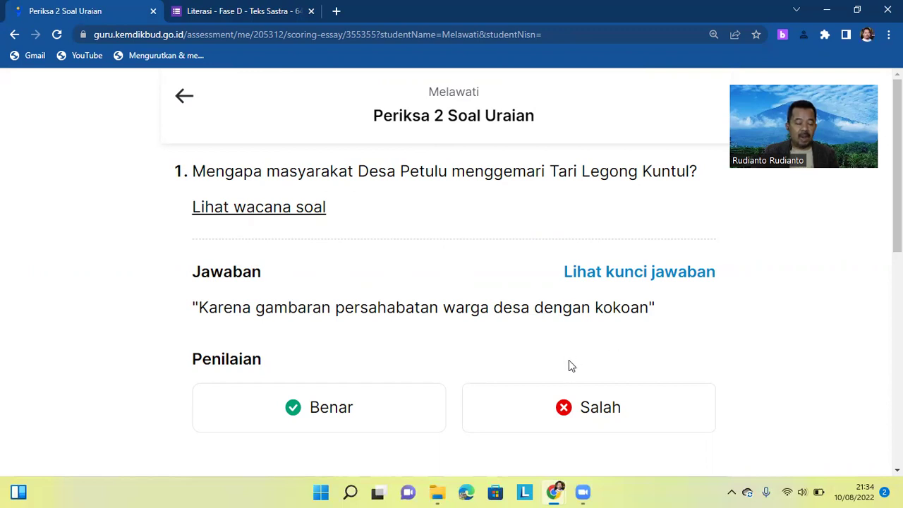
click(653, 275)
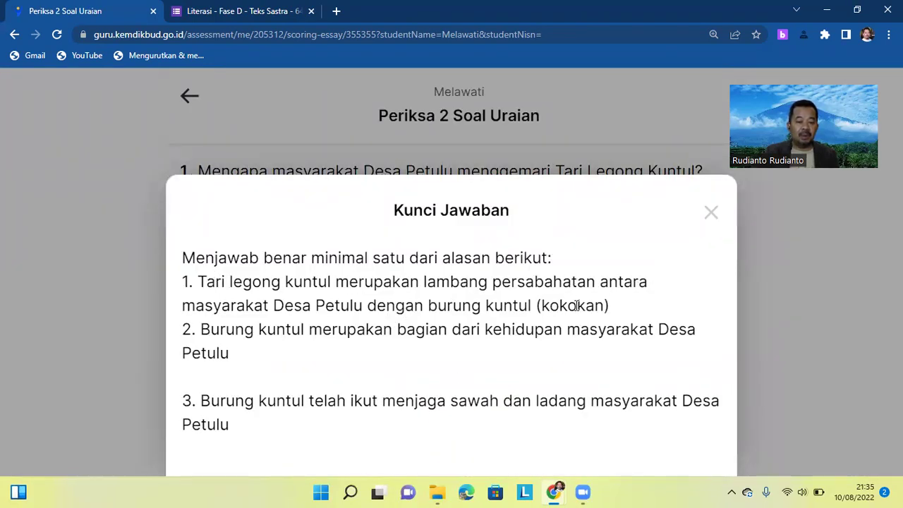
click(709, 211)
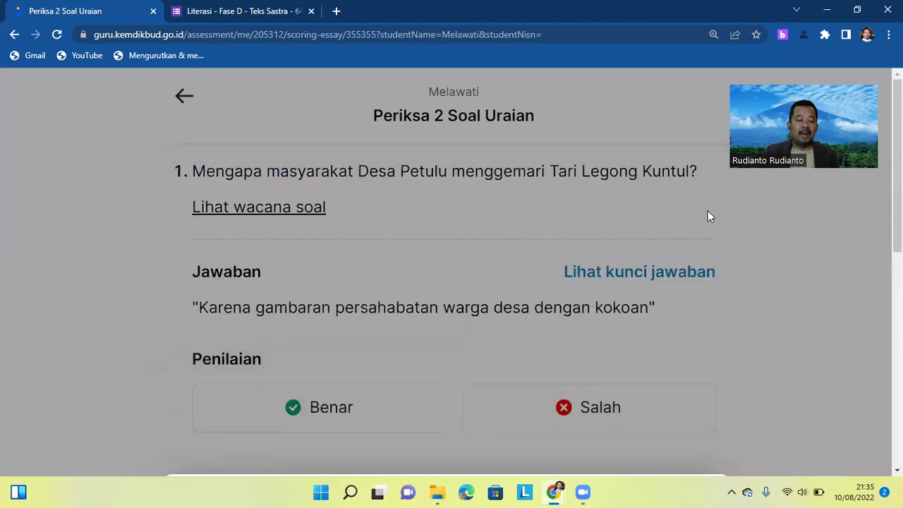
click(320, 418)
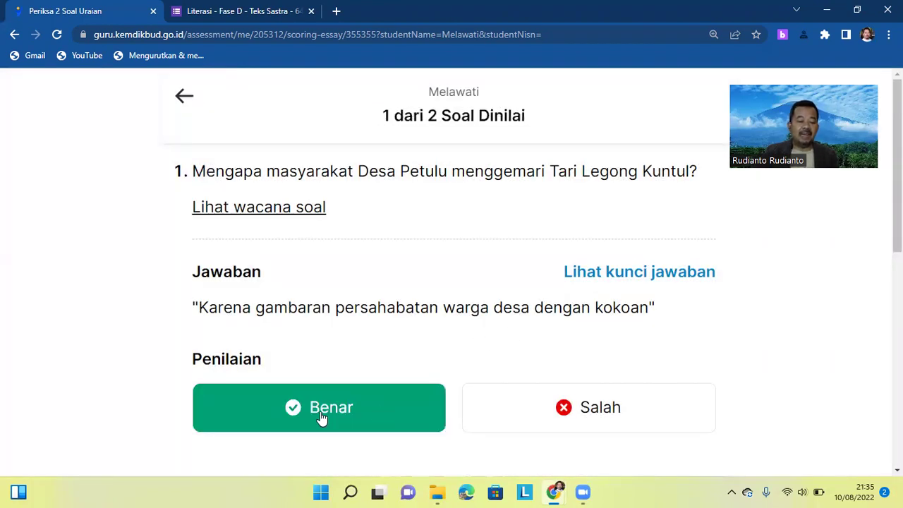
Compare the second essay answer with its answer key, grade it Benar, and save the grading to view the result
scroll(625, 360, down, 2)
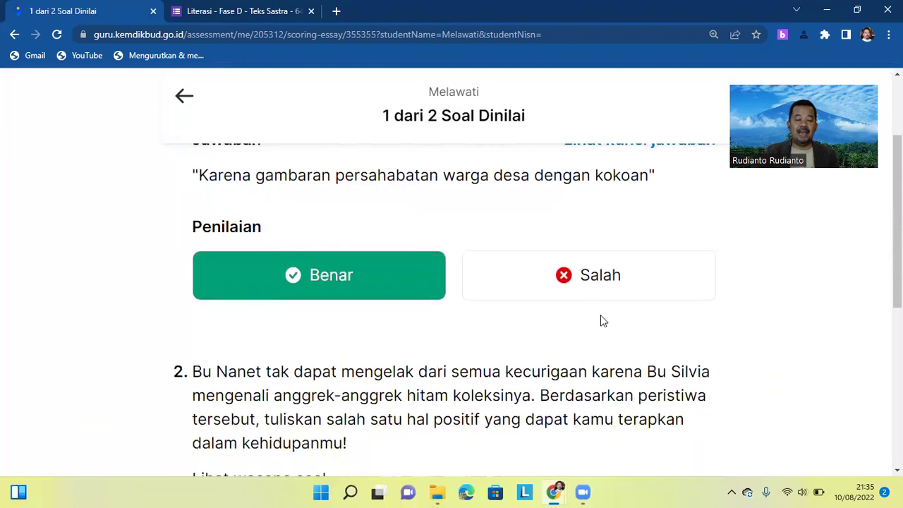
scroll(600, 297, down, 2)
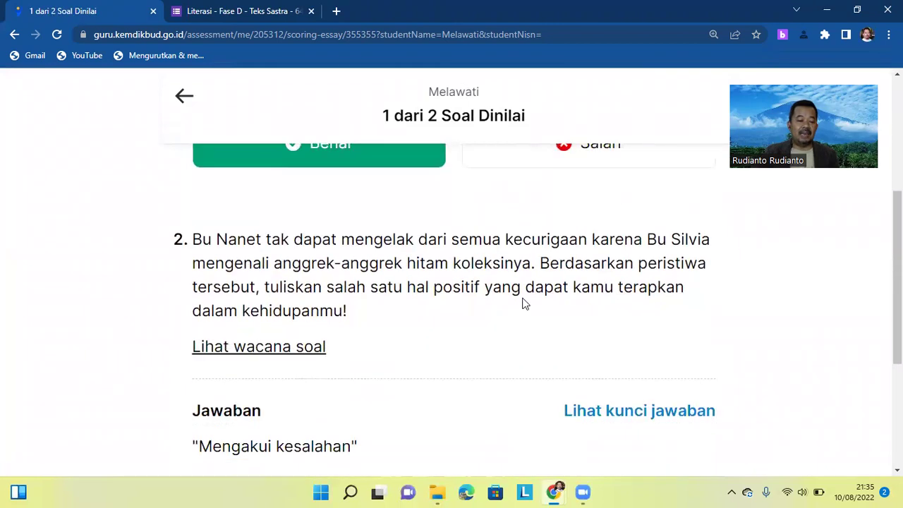
scroll(522, 309, down, 2)
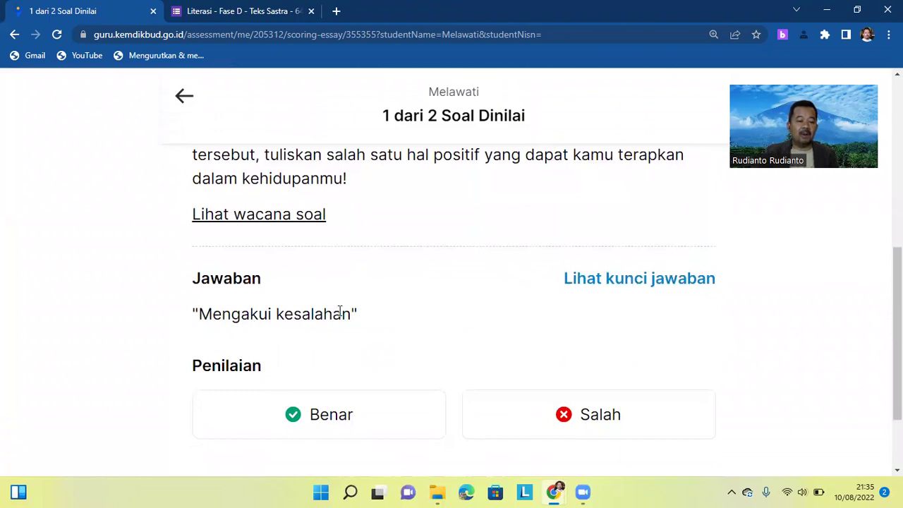
click(637, 282)
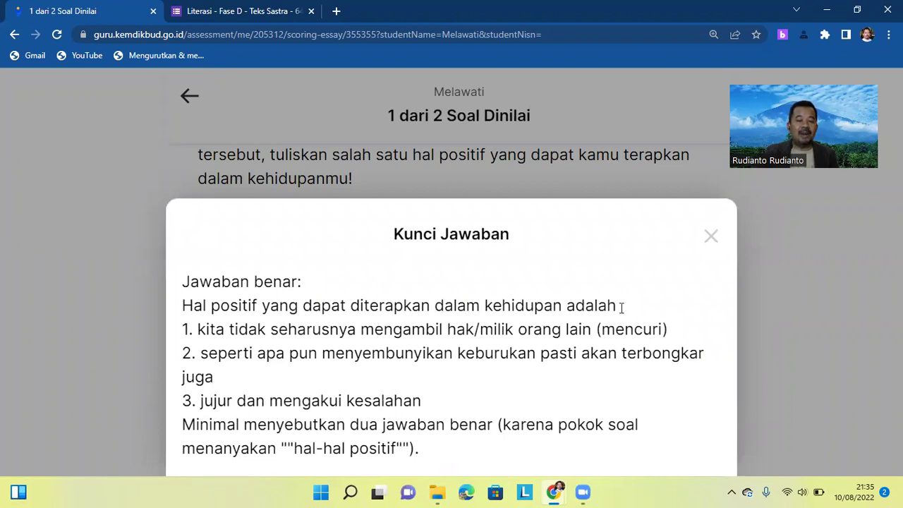
click(714, 240)
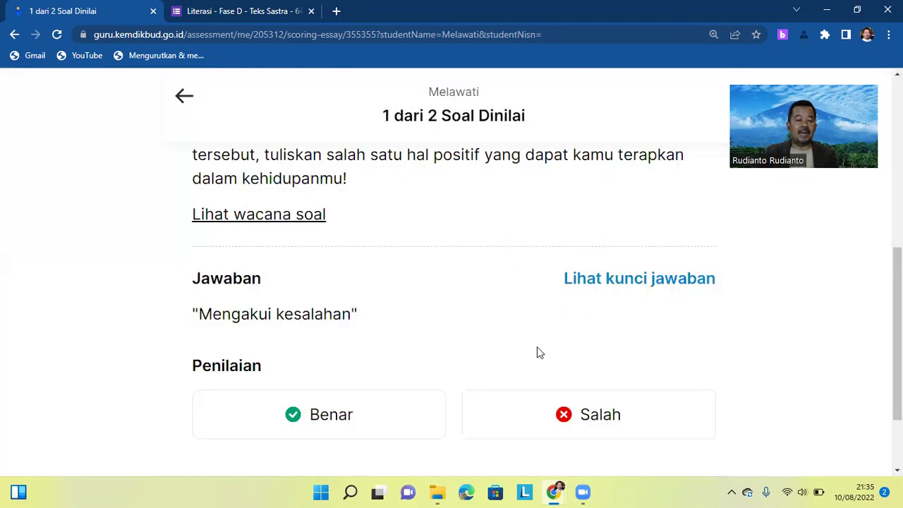
click(342, 417)
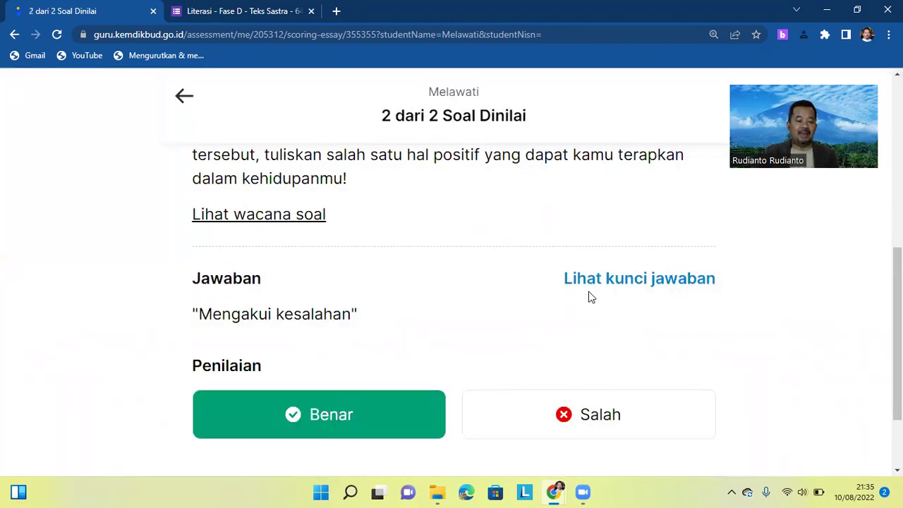
scroll(591, 297, down, 2)
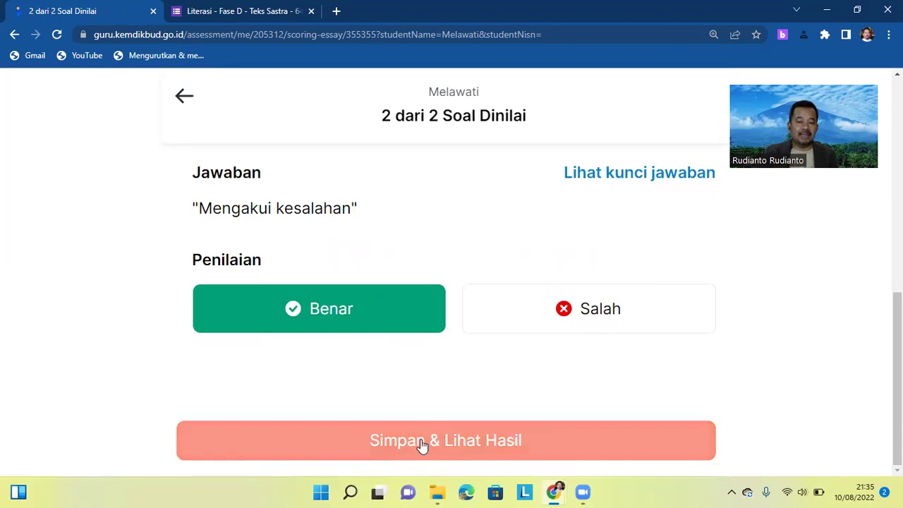
click(420, 445)
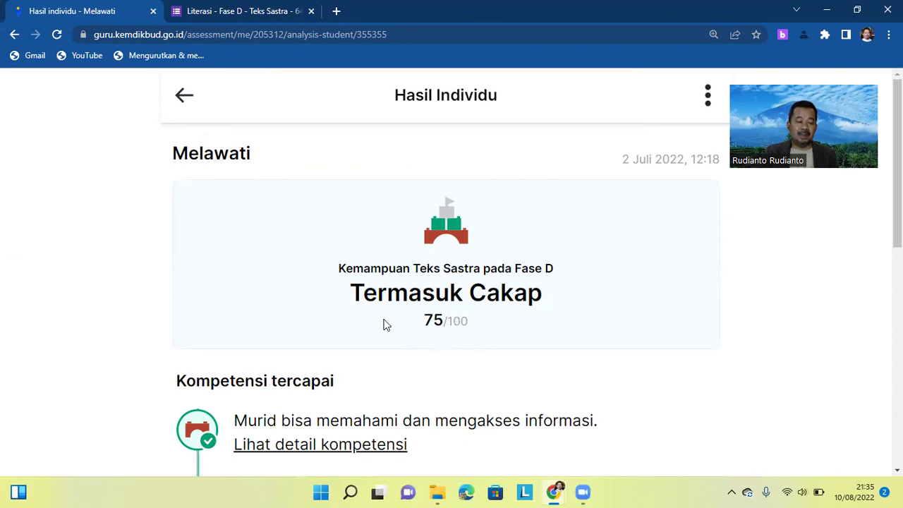
Examine the student's individual score and achieved competencies, and return to the class 7G assessment results
scroll(367, 295, down, 8)
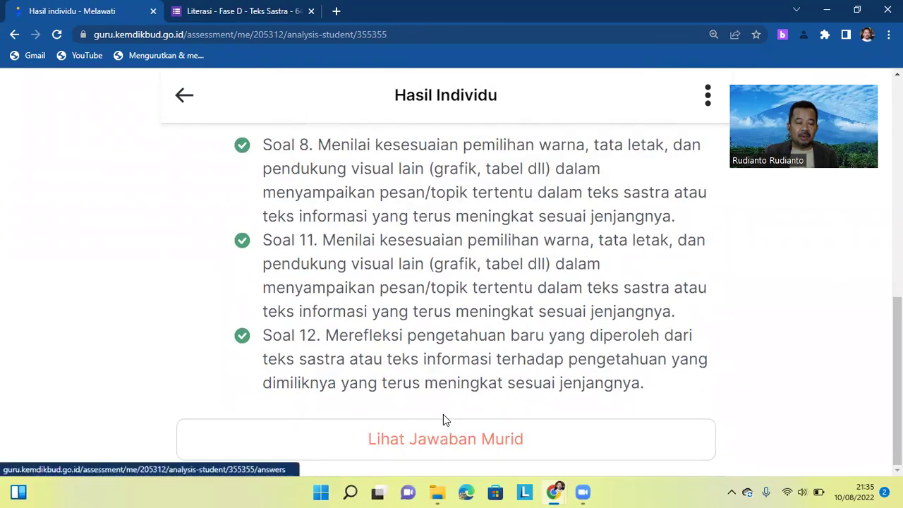
scroll(370, 276, up, 8)
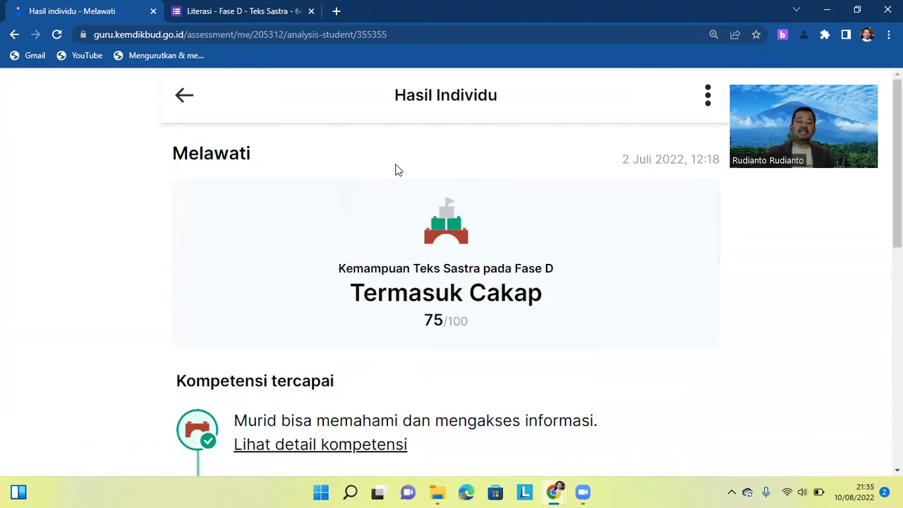
click(182, 99)
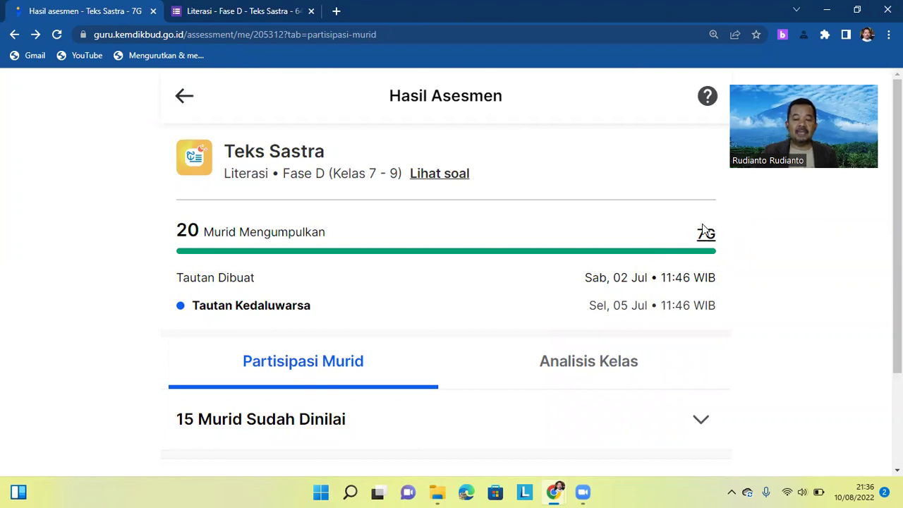
Open the class analysis of the 7G Teks Sastra results and review the grading notice, advice and ability levels
click(586, 364)
scroll(443, 354, down, 1)
scroll(391, 324, down, 1)
scroll(391, 325, up, 2)
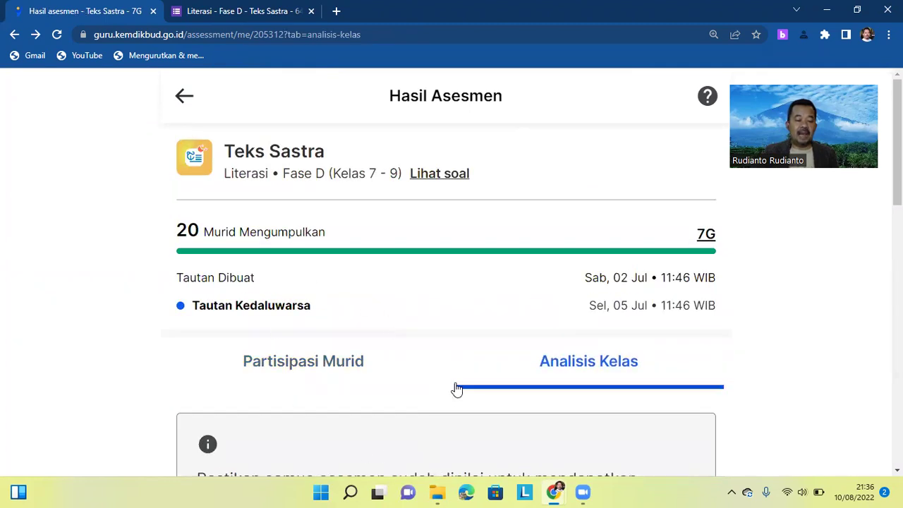
scroll(457, 389, down, 3)
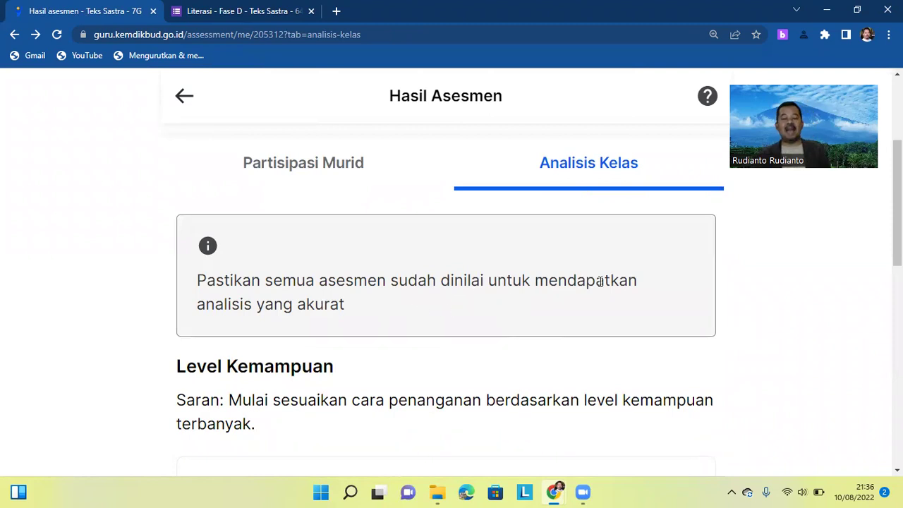
scroll(536, 279, down, 1)
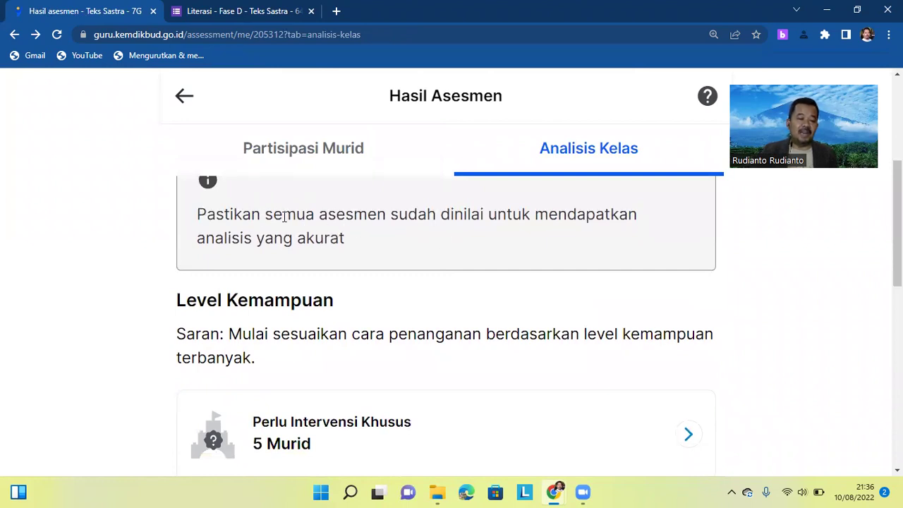
scroll(320, 239, down, 1)
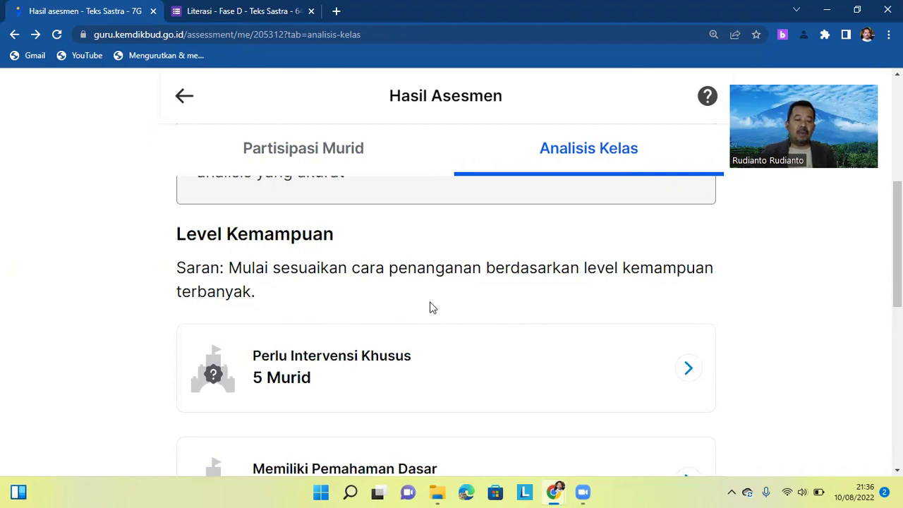
scroll(432, 307, up, 5)
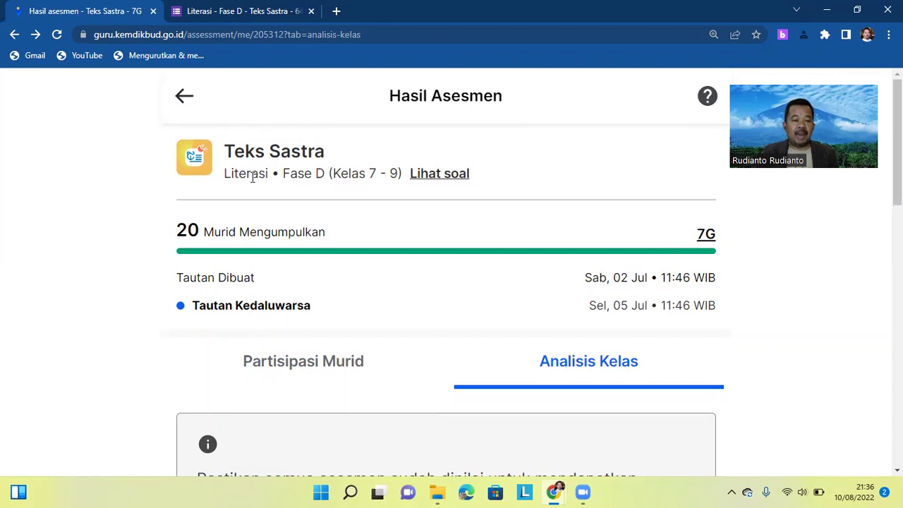
scroll(541, 212, down, 6)
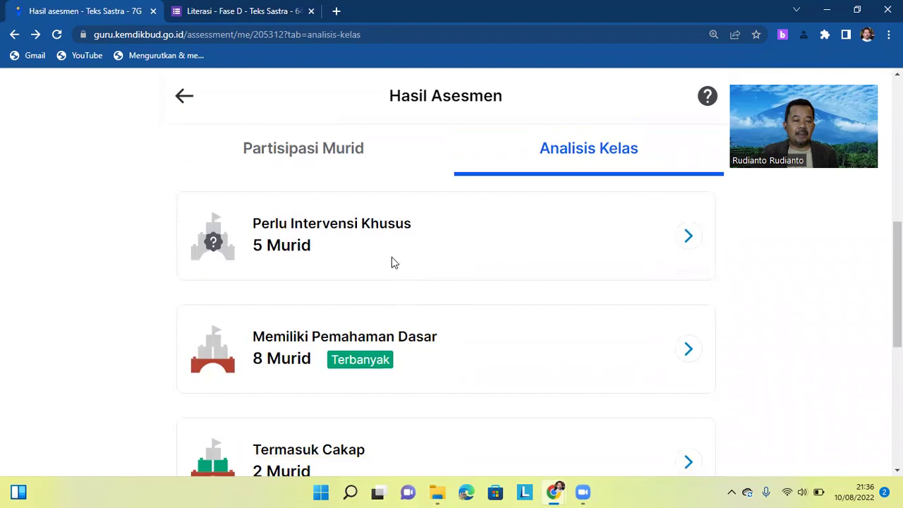
scroll(394, 262, up, 2)
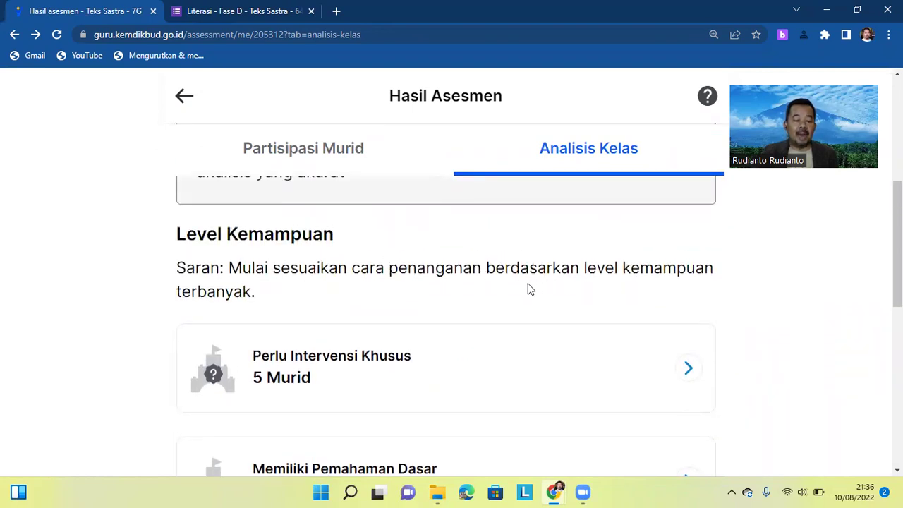
scroll(526, 289, down, 2)
scroll(526, 289, down, 1)
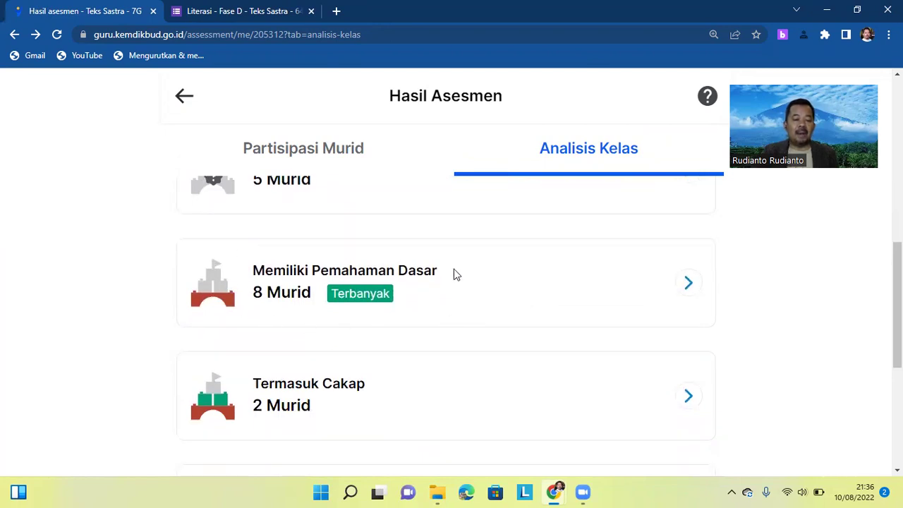
Examine the achieved and unachieved competencies of the Memiliki Pemahaman Dasar level, and return to the class 7G results
click(689, 284)
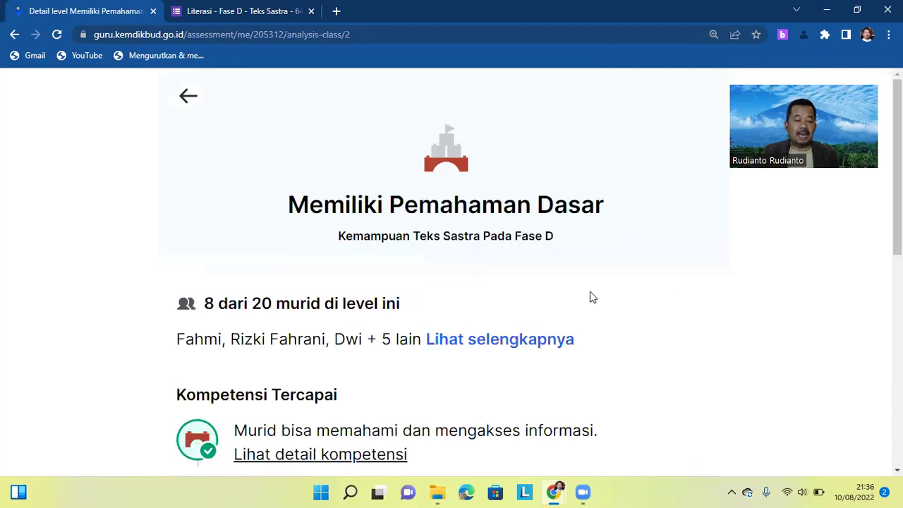
scroll(544, 298, down, 1)
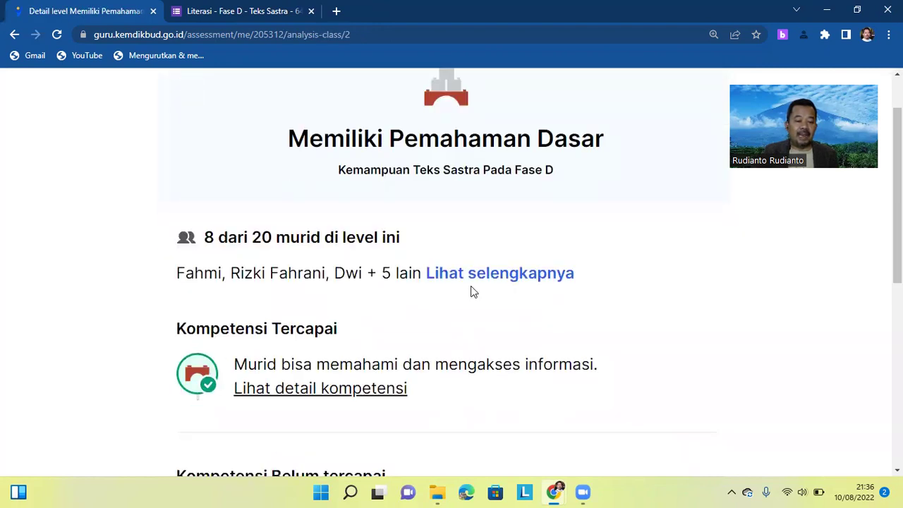
scroll(352, 328, down, 2)
scroll(350, 331, down, 5)
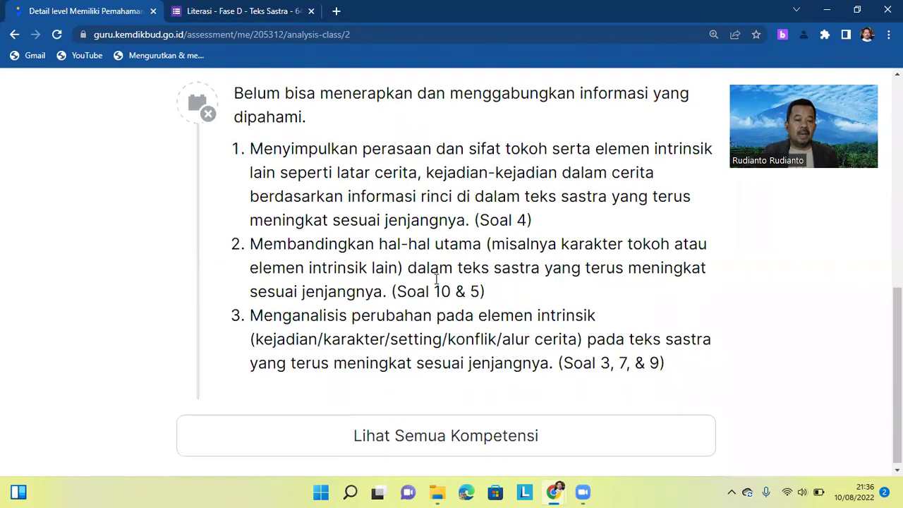
scroll(407, 311, up, 2)
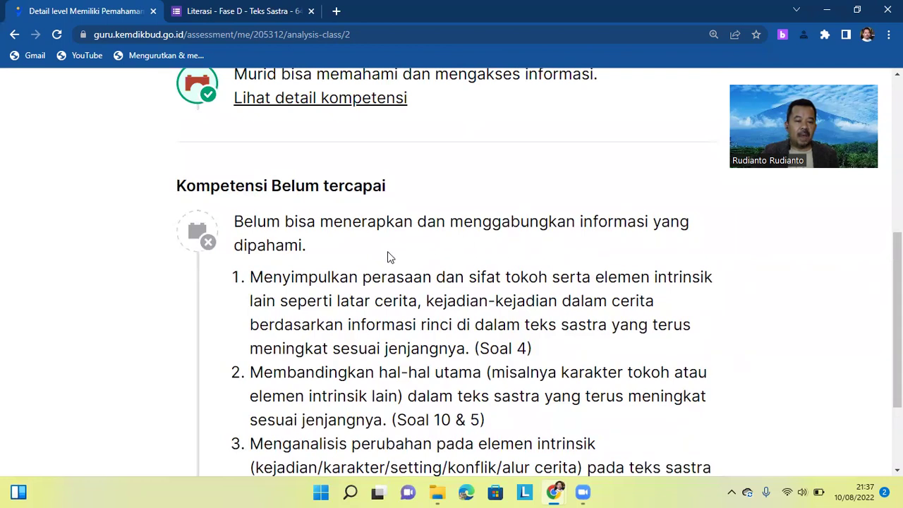
scroll(388, 258, down, 2)
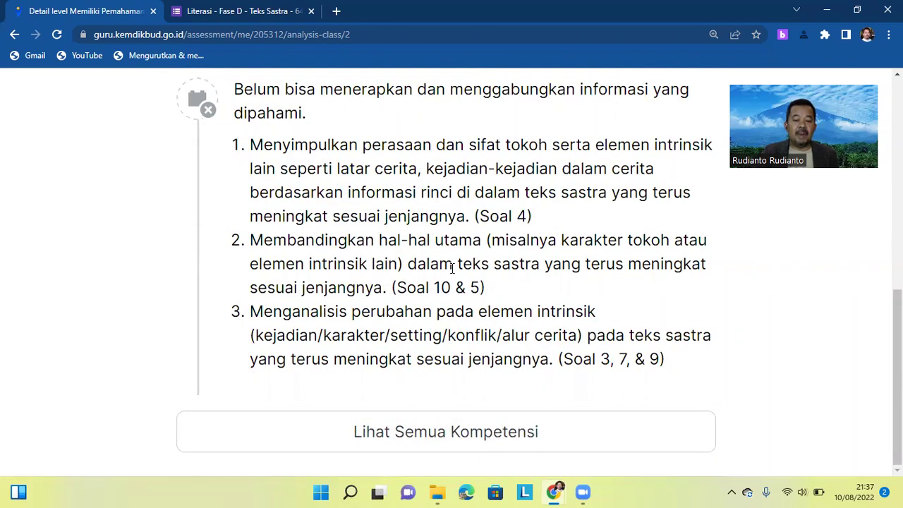
scroll(451, 268, up, 7)
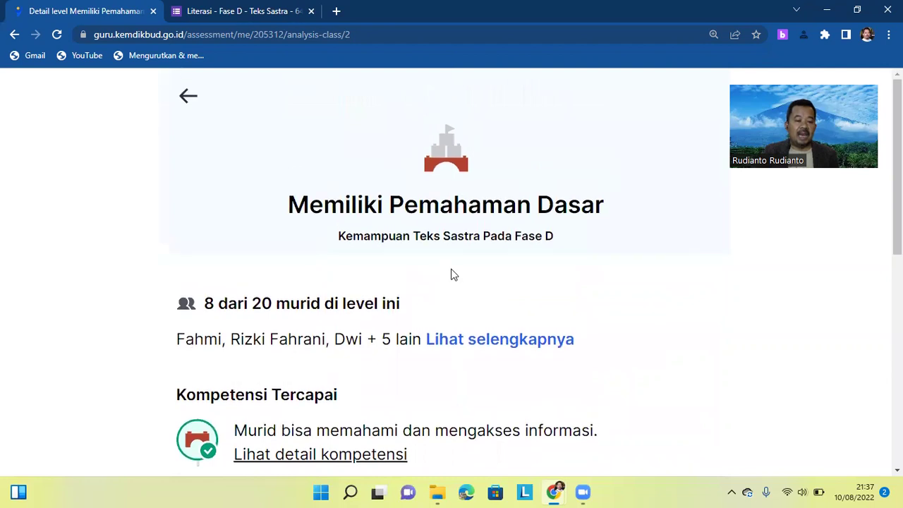
click(187, 99)
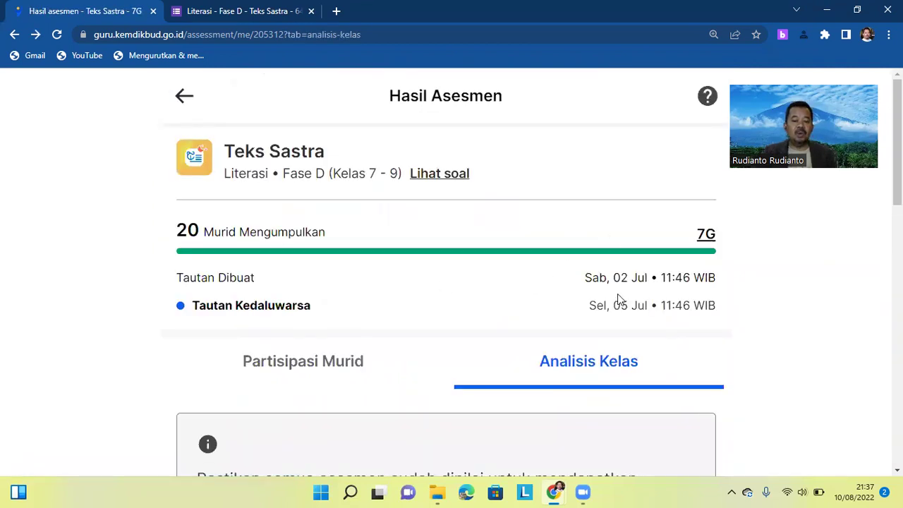
Review all class 7G ability levels through to the related teaching material reference, and go back to the Beranda page
click(439, 373)
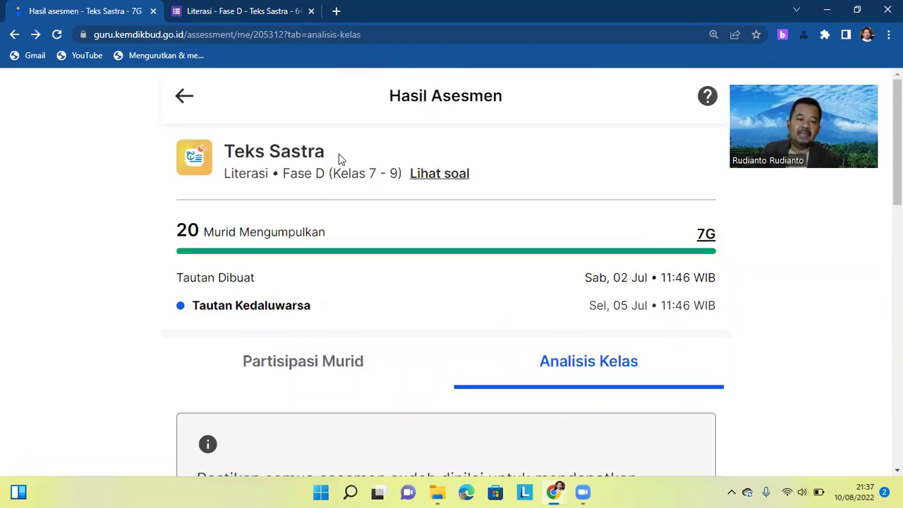
scroll(343, 191, down, 3)
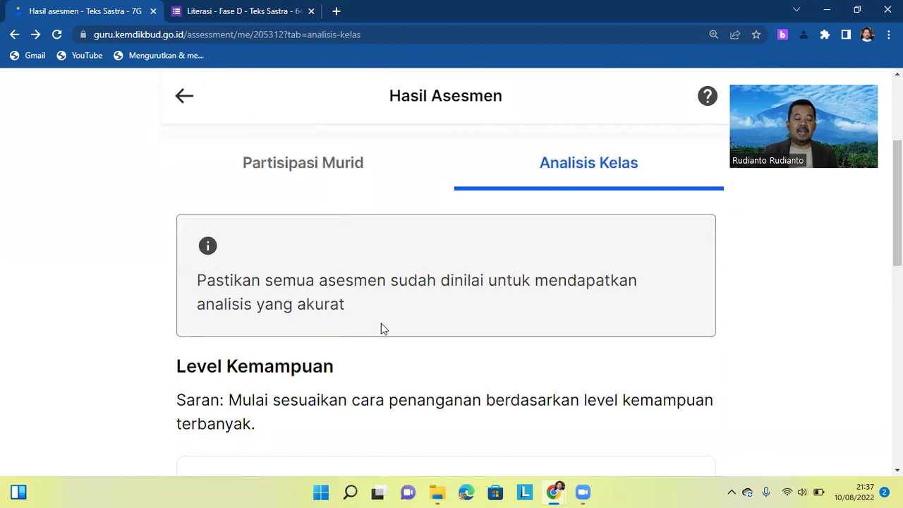
scroll(383, 337, down, 1)
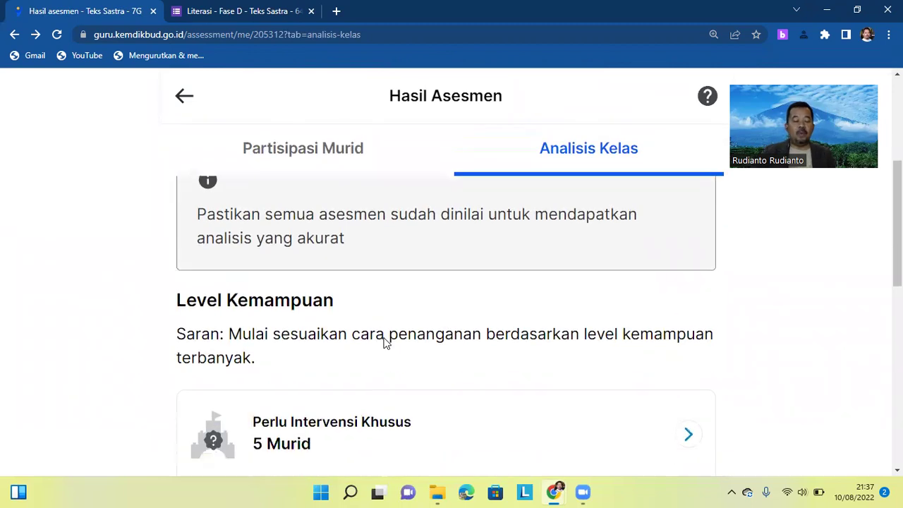
scroll(370, 355, down, 2)
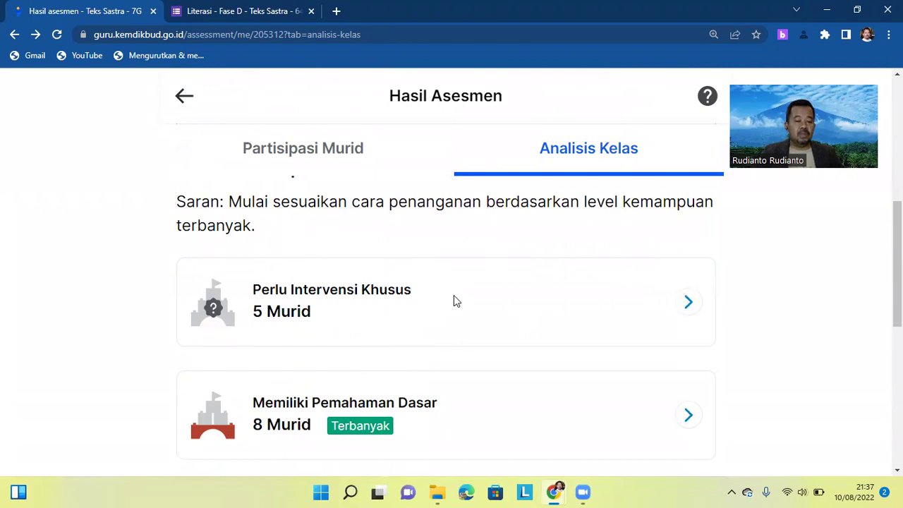
scroll(453, 298, up, 5)
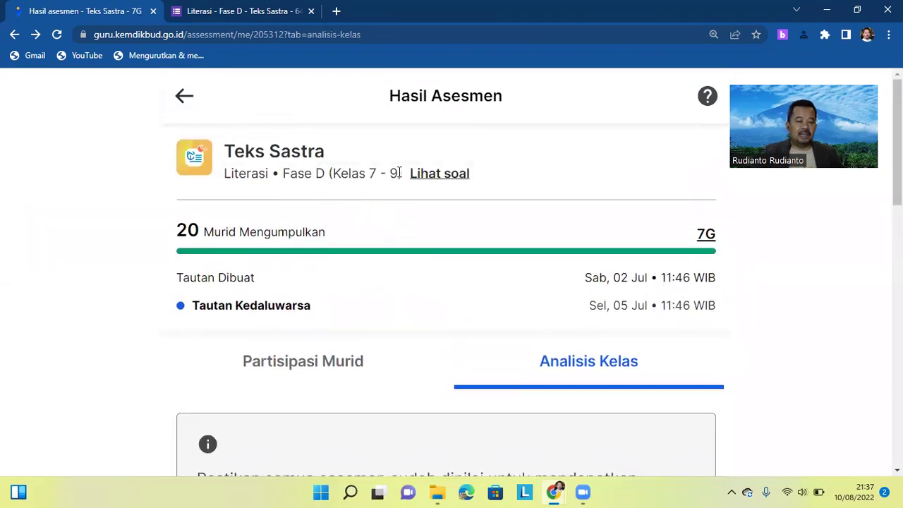
scroll(400, 172, down, 7)
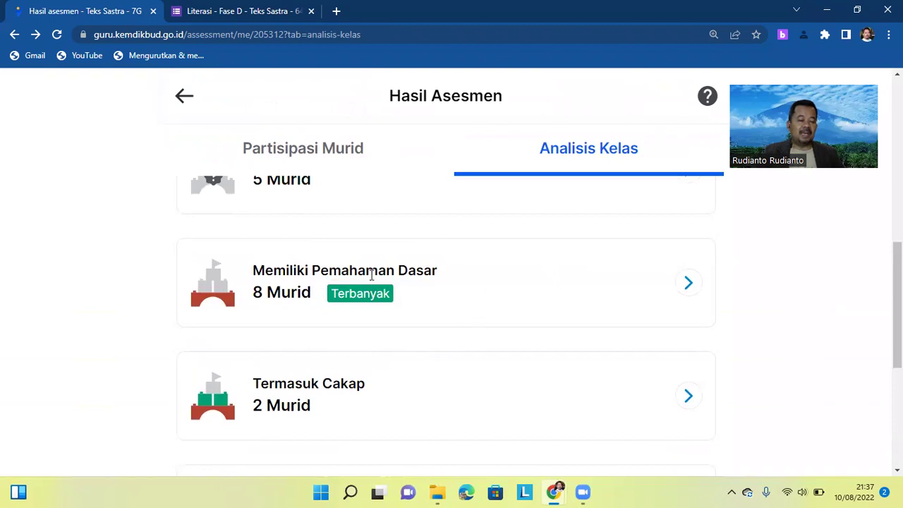
scroll(372, 275, down, 2)
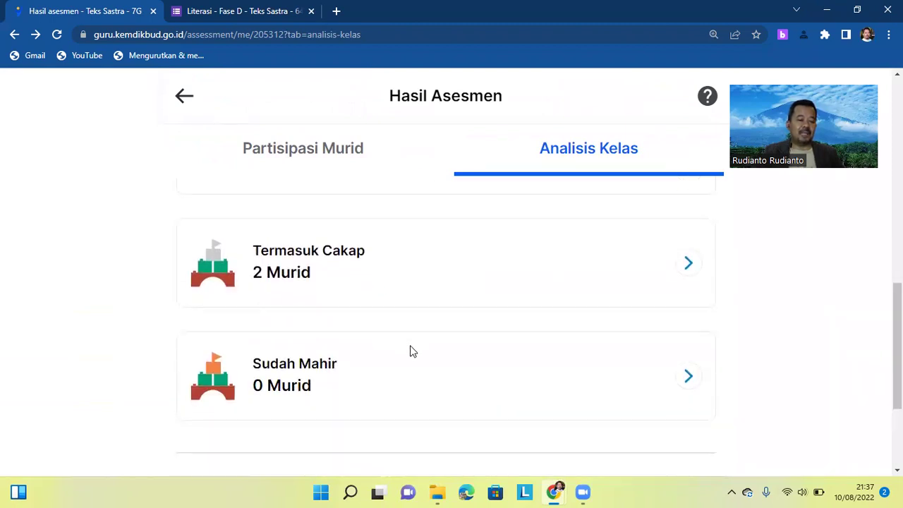
scroll(395, 331, down, 1)
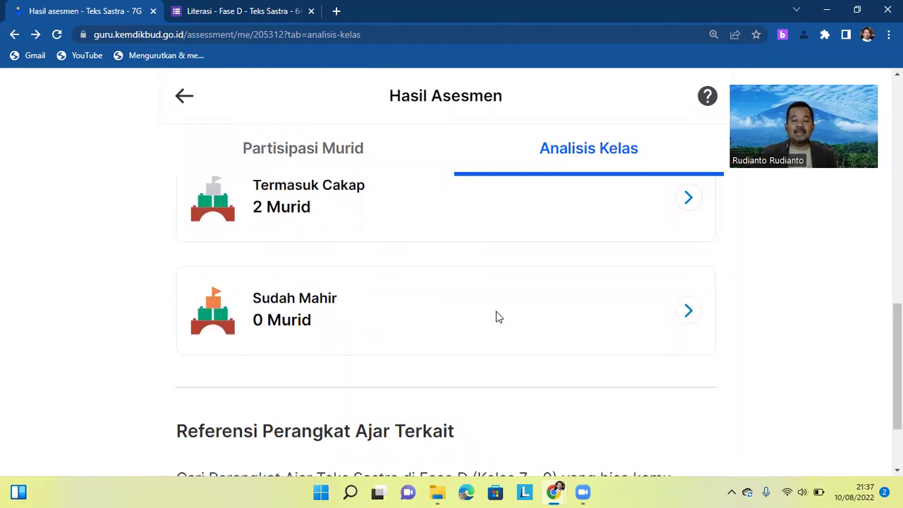
scroll(496, 311, down, 2)
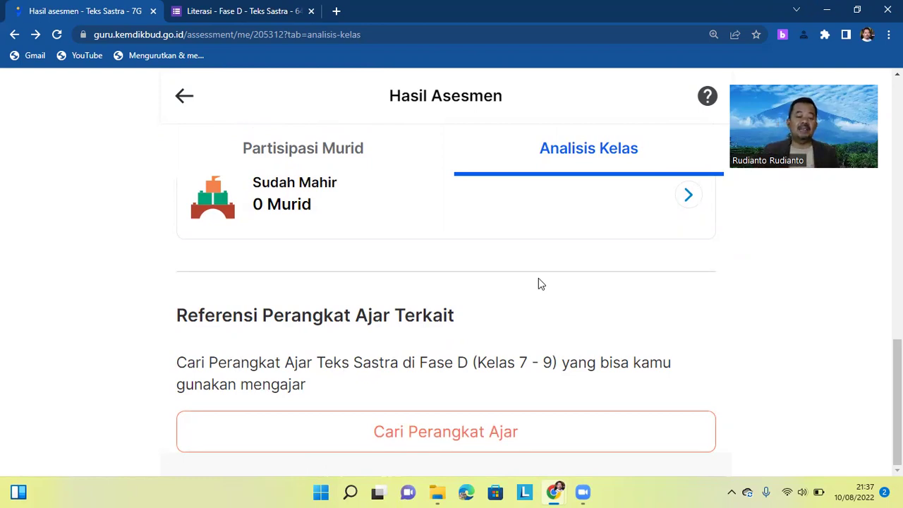
scroll(538, 284, up, 3)
scroll(526, 285, up, 4)
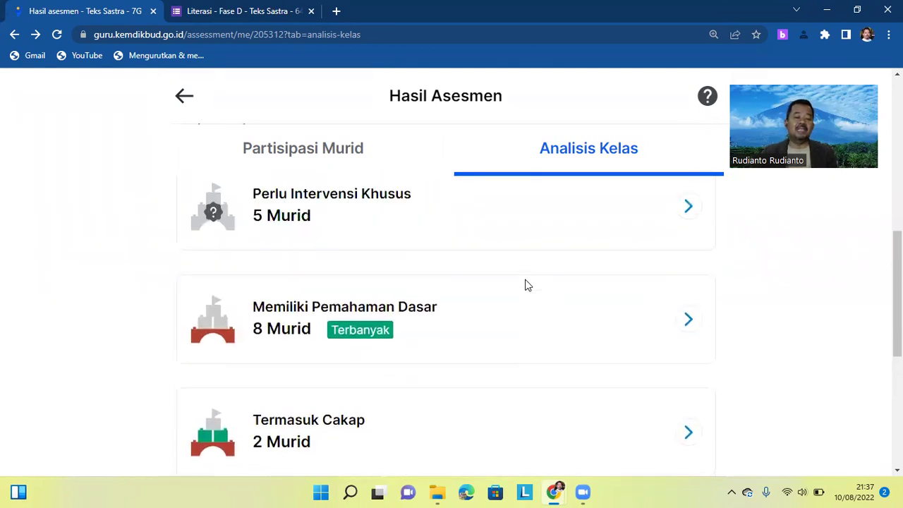
click(183, 98)
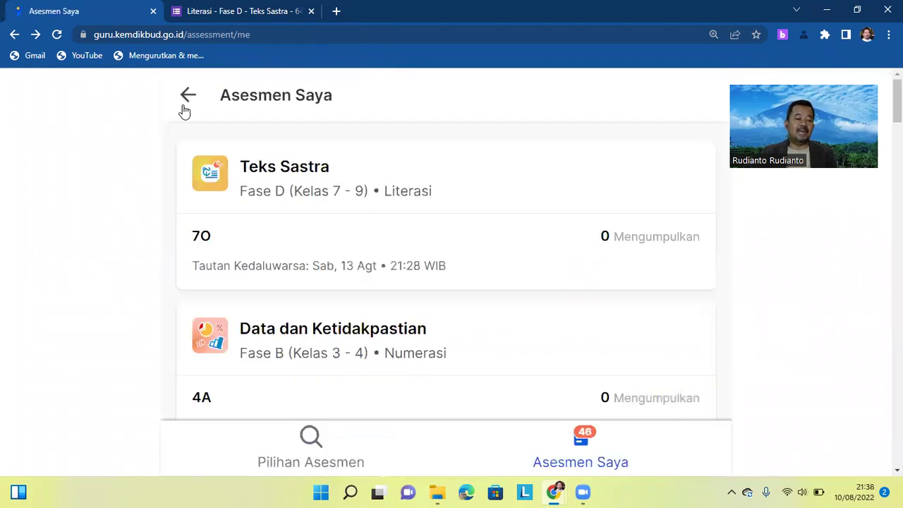
click(185, 96)
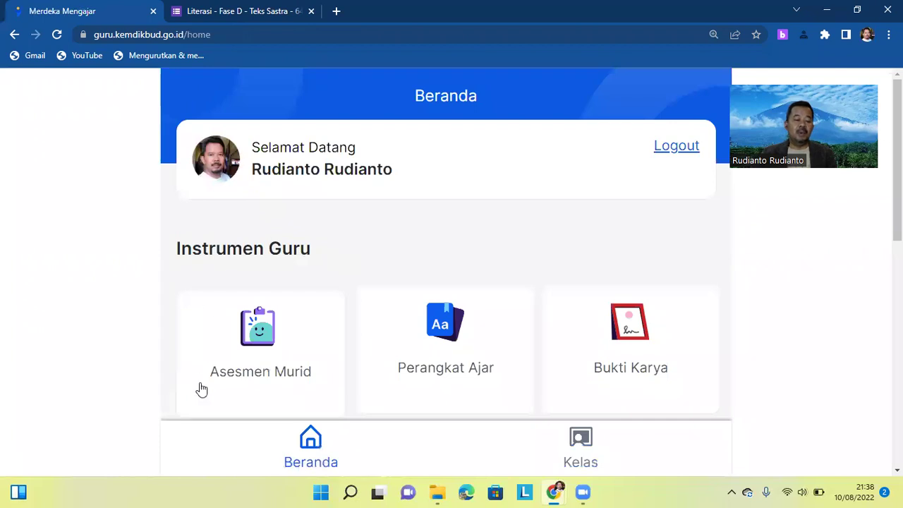